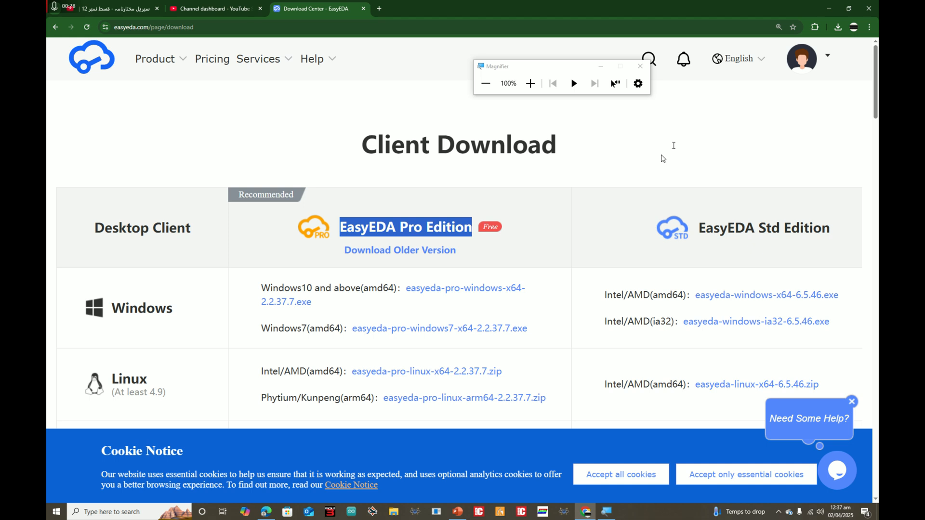
Download the Std Edition Windows x64 installer, then run the earlier downloaded copy from download history
{"action": "mouse_move", "coordinate": [805, 67]}
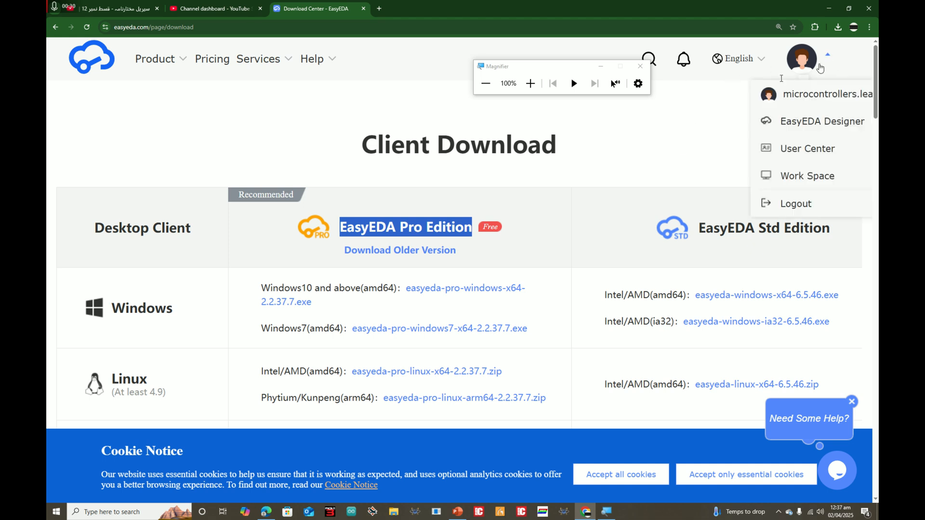
{"action": "left_click", "coordinate": [449, 197]}
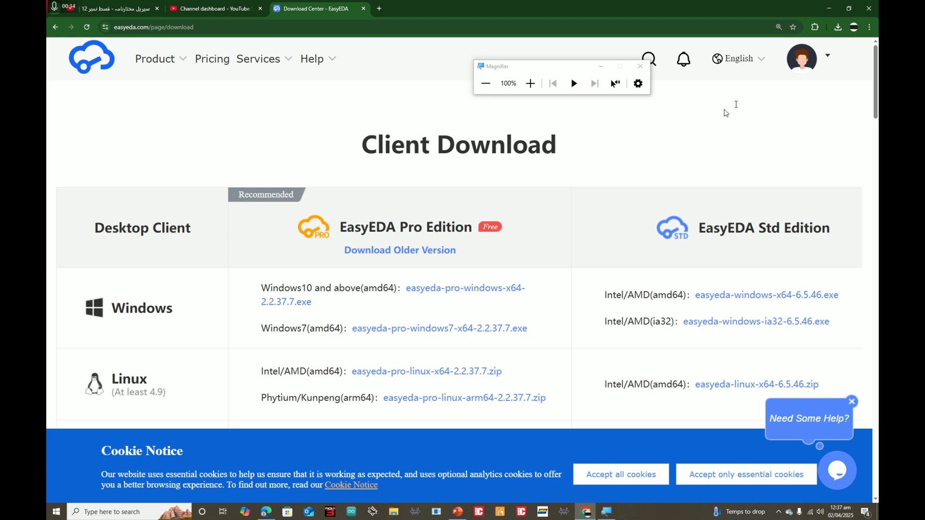
{"action": "mouse_move", "coordinate": [833, 60]}
{"action": "scroll", "coordinate": [703, 121], "scroll_direction": "down", "scroll_amount": 1}
{"action": "left_click_drag", "start_coordinate": [679, 201], "coordinate": [833, 183]}
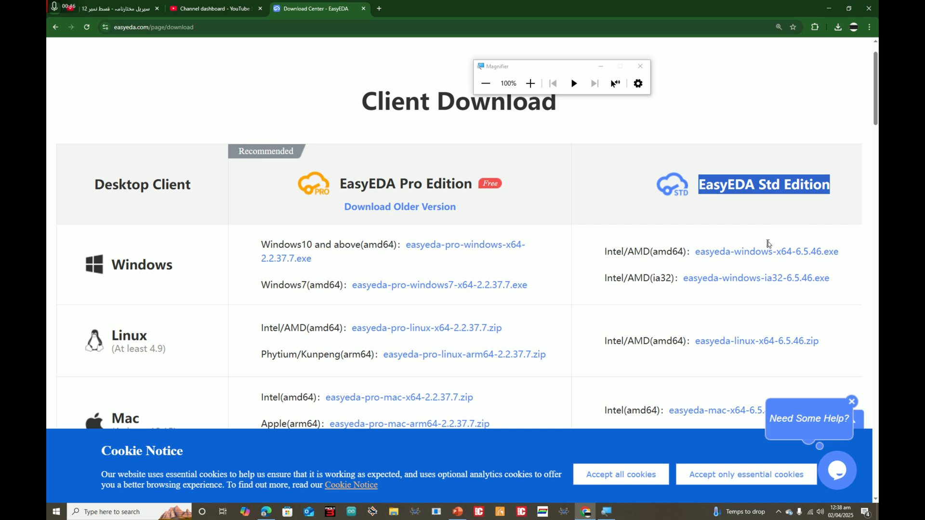
{"action": "left_click", "coordinate": [767, 252]}
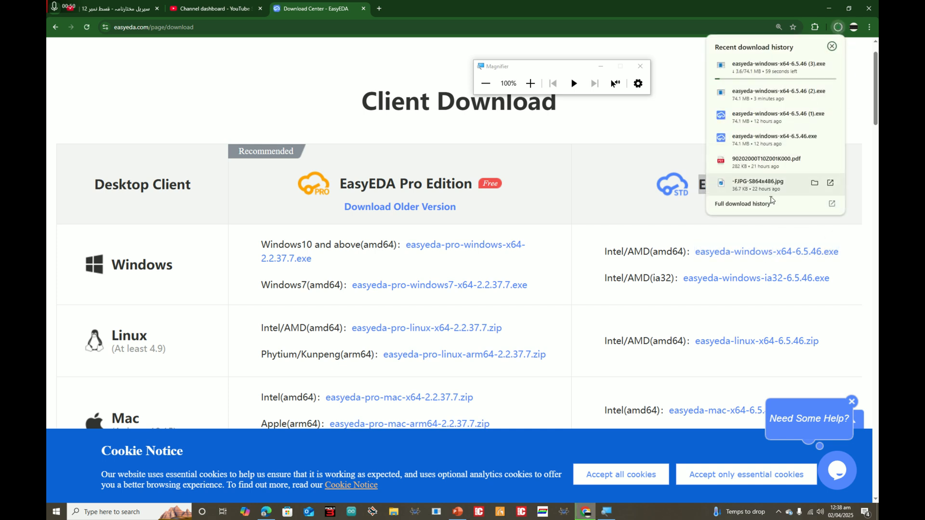
{"action": "left_click", "coordinate": [771, 204]}
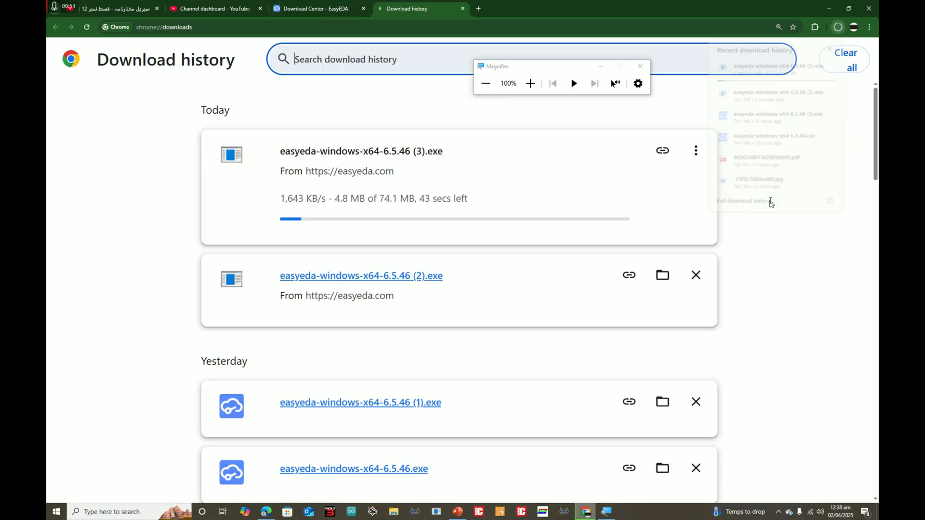
{"action": "left_click", "coordinate": [332, 277]}
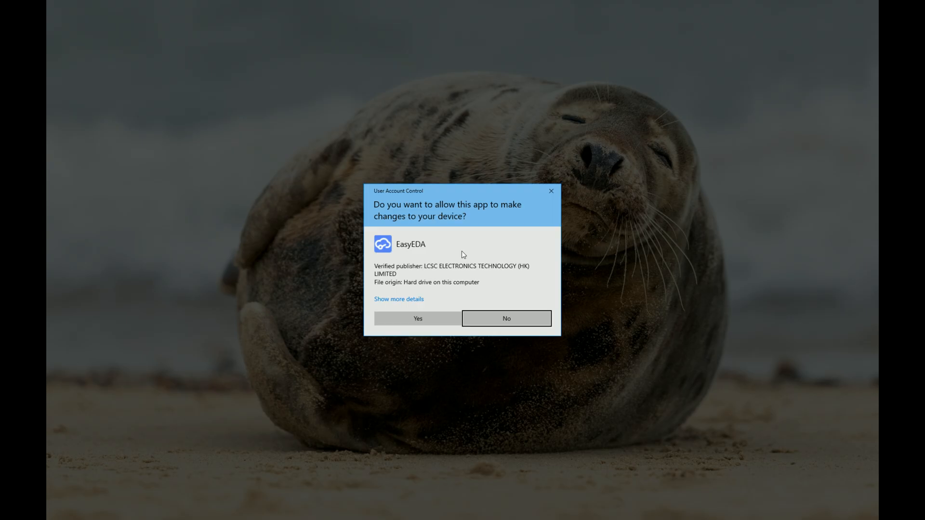
Approve the UAC prompt and install EasyEDA 6.5.46 into the default C:\Program Files\EasyEDA folder
{"action": "left_click", "coordinate": [431, 321]}
{"action": "left_click", "coordinate": [529, 83]}
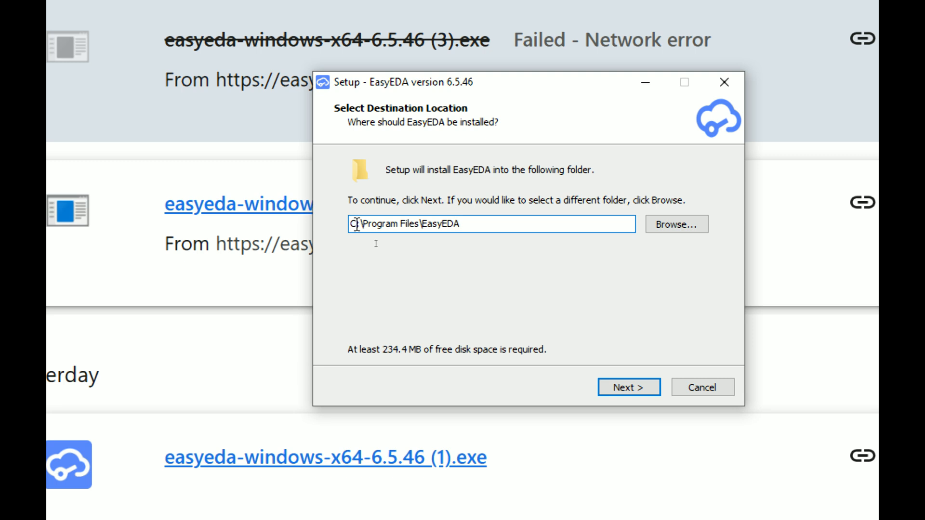
{"action": "left_click_drag", "start_coordinate": [357, 224], "coordinate": [466, 217]}
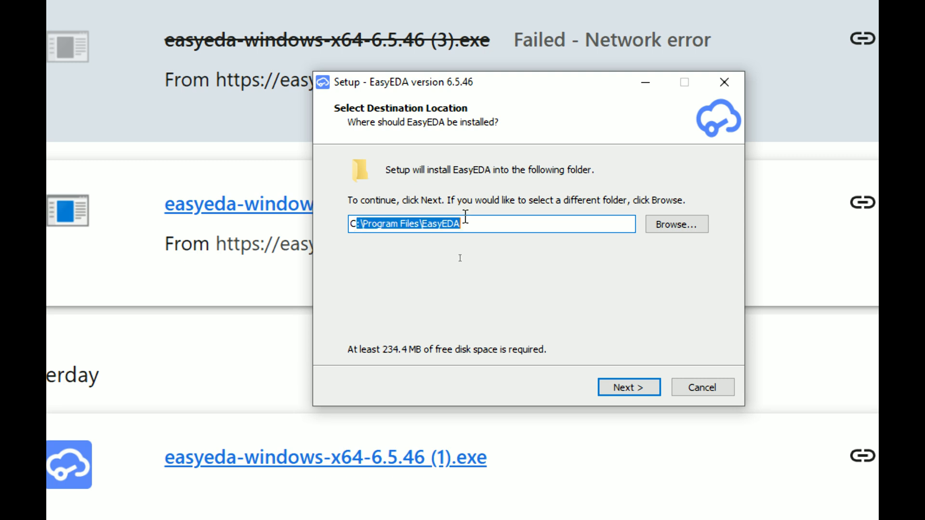
{"action": "left_click", "coordinate": [627, 393]}
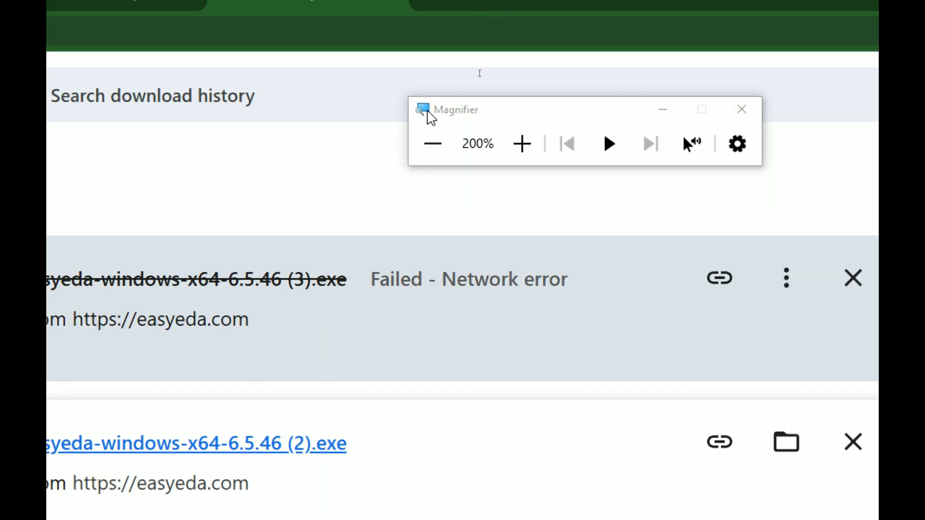
{"action": "left_click", "coordinate": [432, 144]}
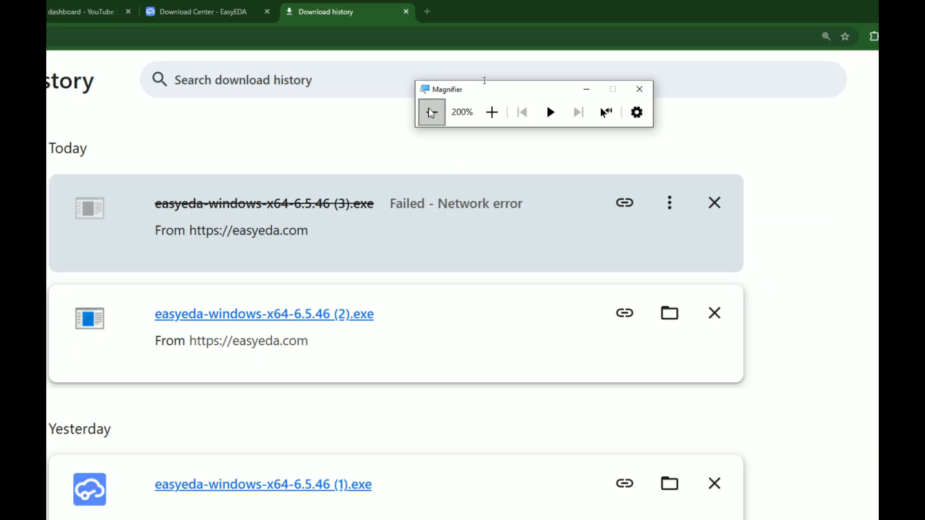
{"action": "left_click_drag", "start_coordinate": [553, 66], "coordinate": [457, 128]}
Once the start page loads, use Login at the top right to show the sign-in dialog
{"action": "left_click", "coordinate": [440, 149]}
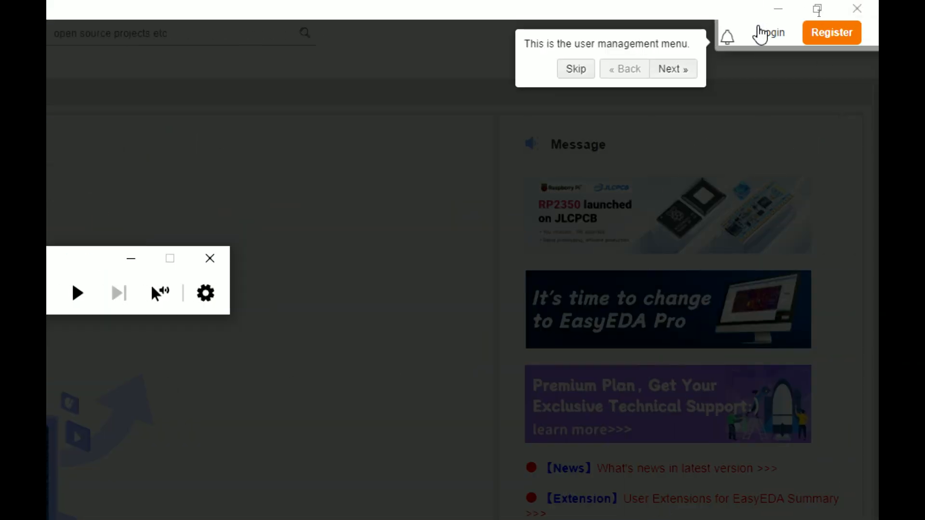
{"action": "left_click_drag", "start_coordinate": [82, 258], "coordinate": [339, 171]}
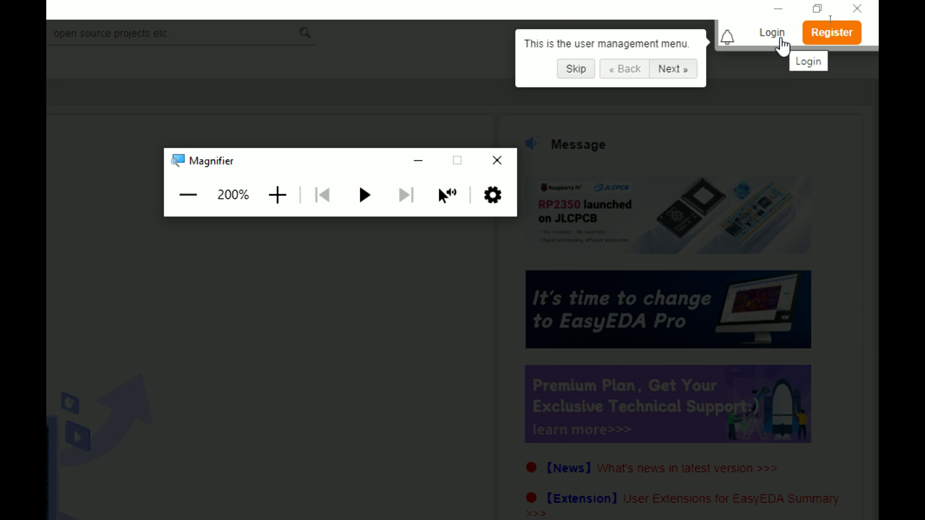
{"action": "left_click", "coordinate": [781, 41]}
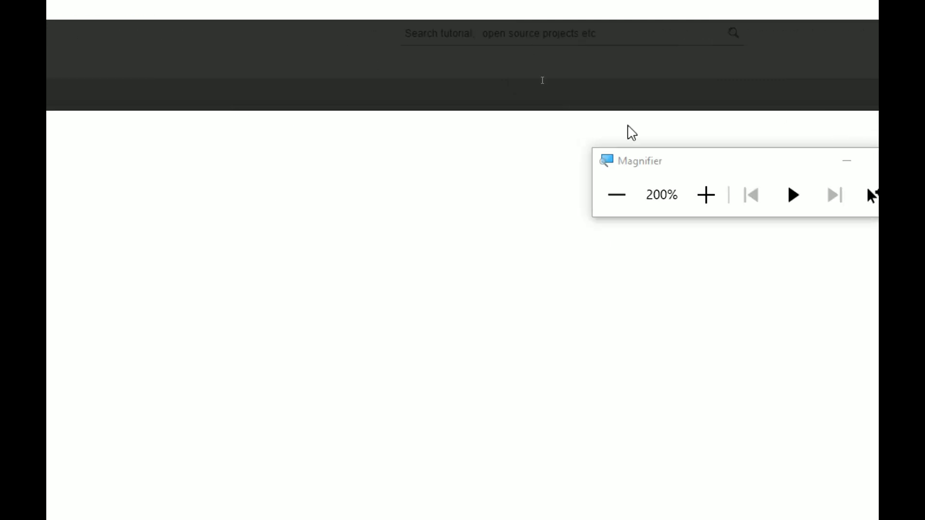
{"action": "left_click", "coordinate": [617, 194]}
{"action": "left_click_drag", "start_coordinate": [444, 49], "coordinate": [449, 23]}
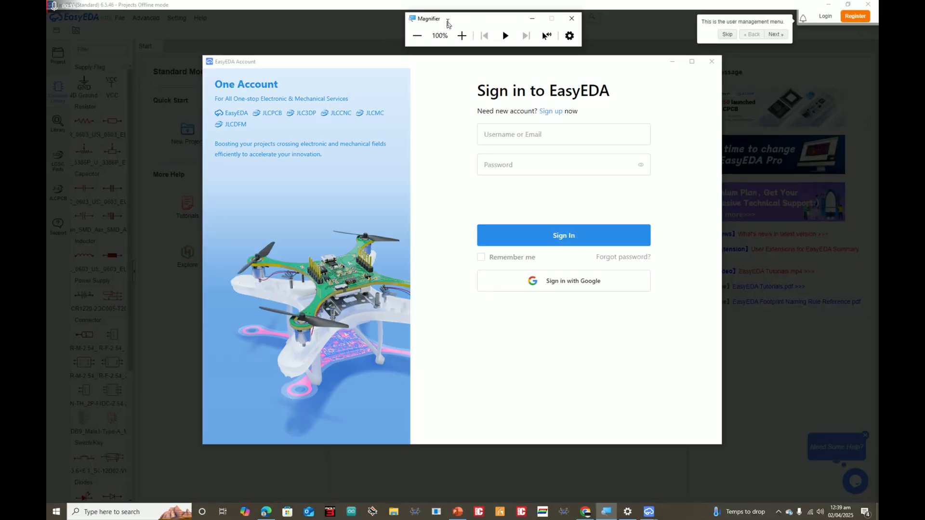
Choose Google sign-in, enter the Gmail address, correcting a typo, then enter the account password
{"action": "left_click", "coordinate": [460, 34]}
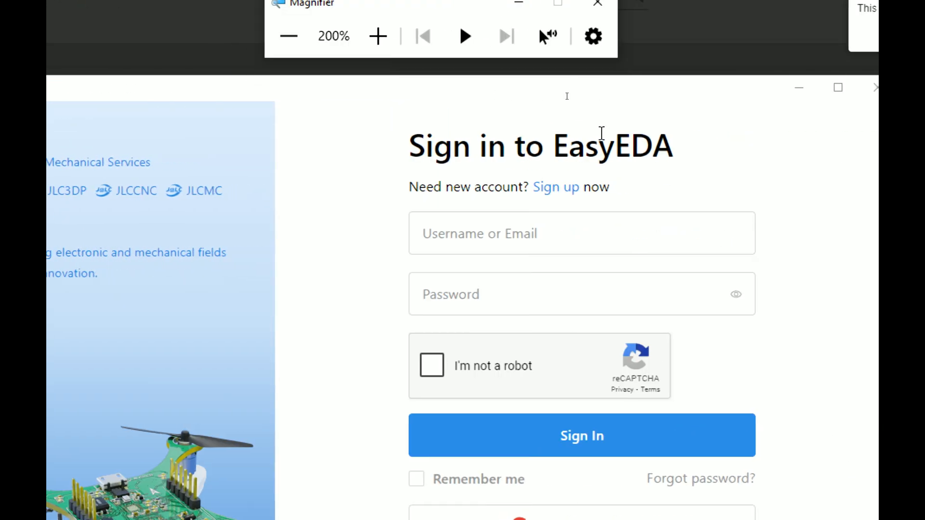
{"action": "left_click", "coordinate": [543, 233]}
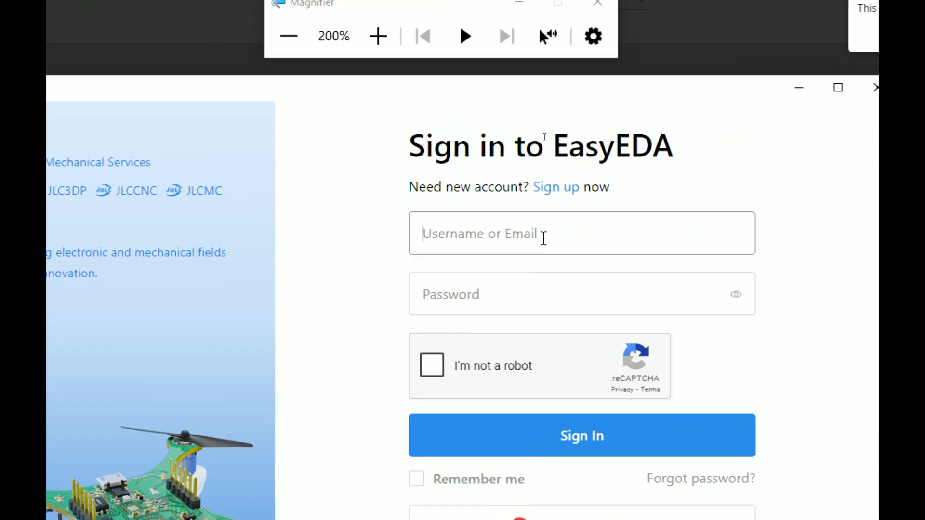
{"action": "left_click", "coordinate": [534, 281]}
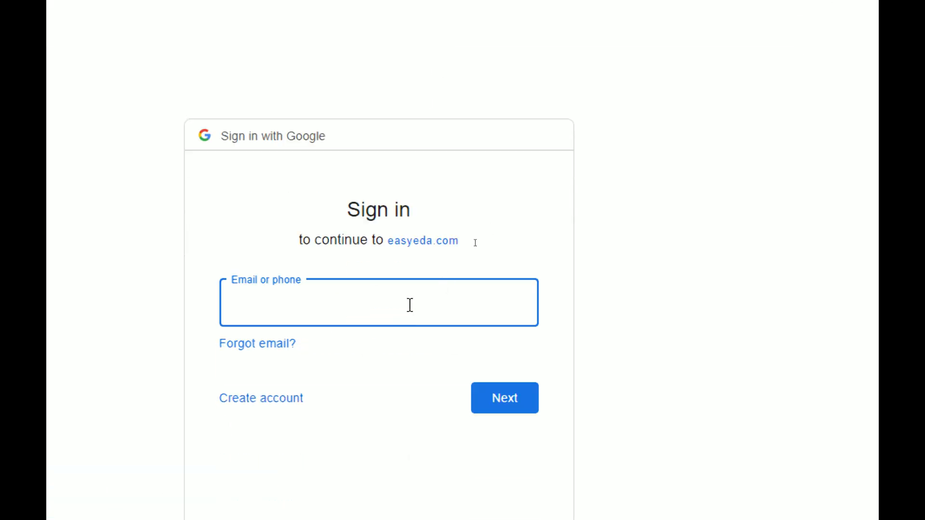
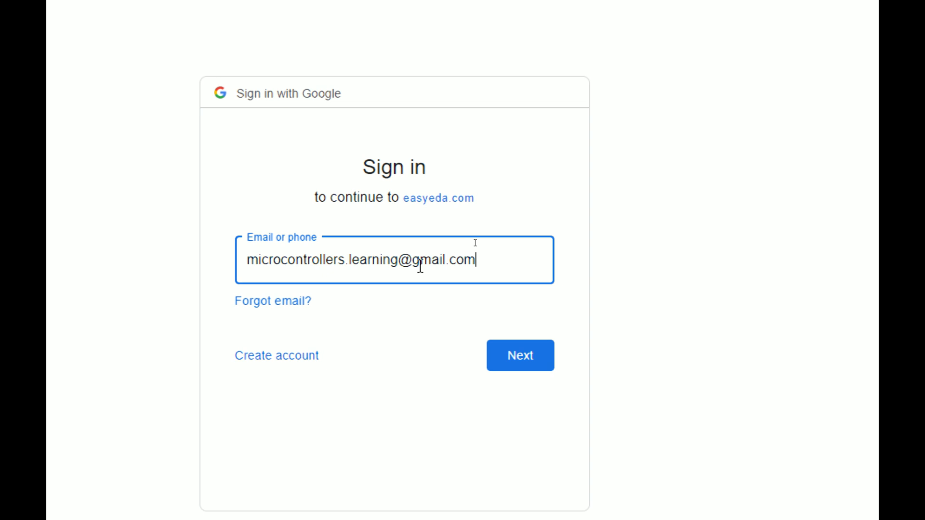
{"action": "left_click", "coordinate": [534, 362]}
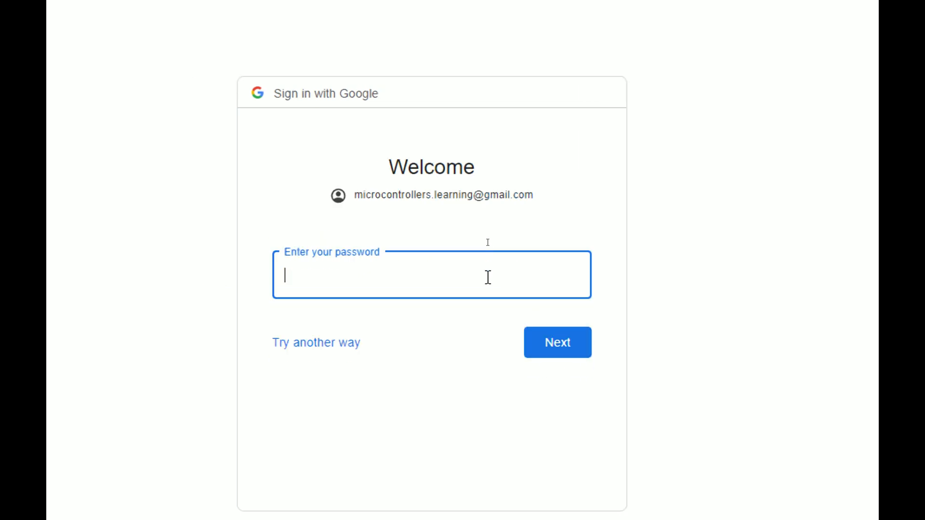
{"action": "type", "text": "••••••••"}
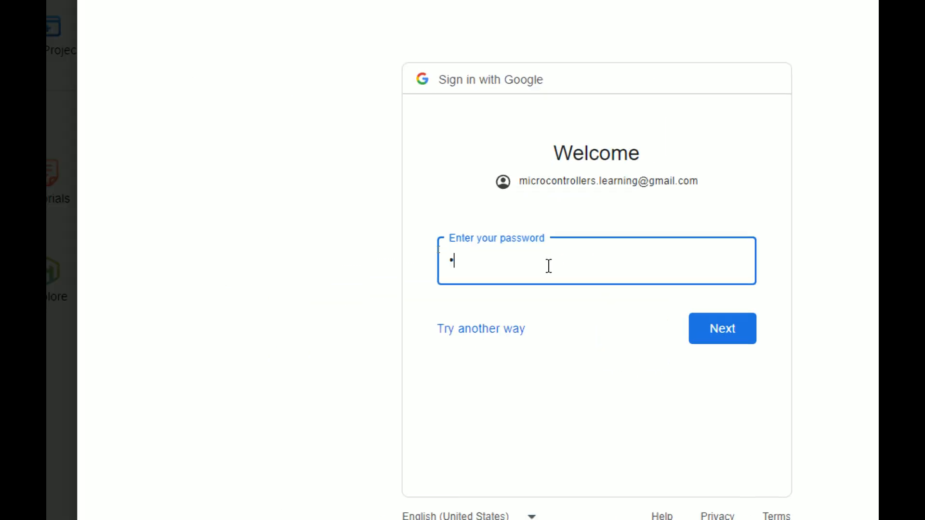
{"action": "type", "text": "••••••"}
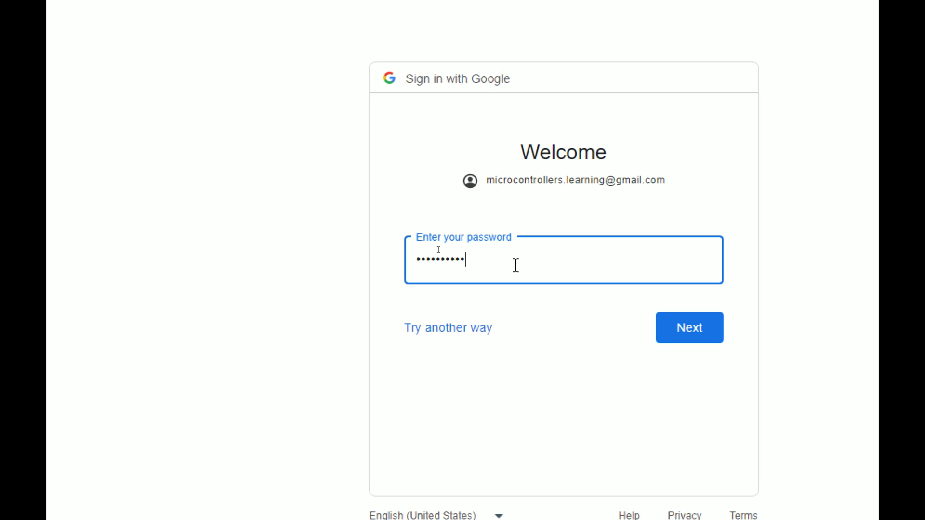
{"action": "left_click", "coordinate": [685, 332]}
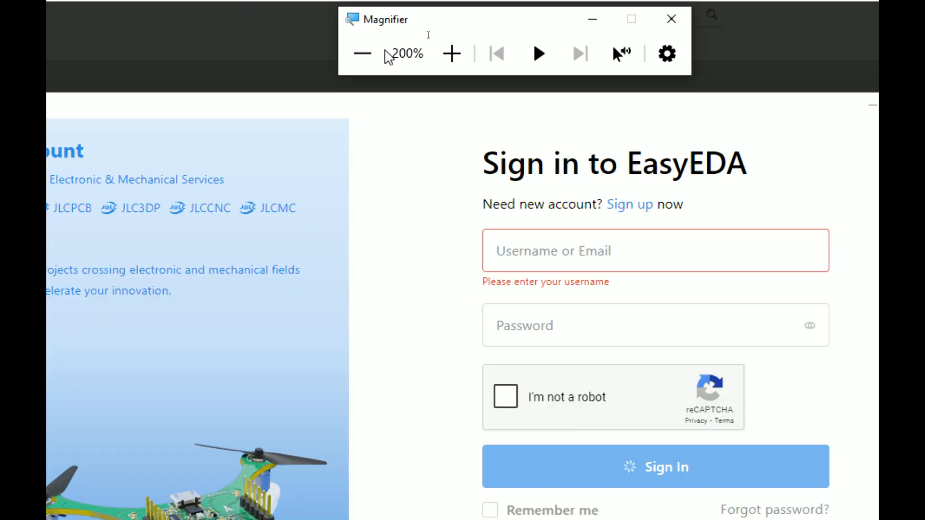
Dismiss the guided interface tour and choose Change to Simulation Mode on the start page
{"action": "left_click", "coordinate": [362, 54]}
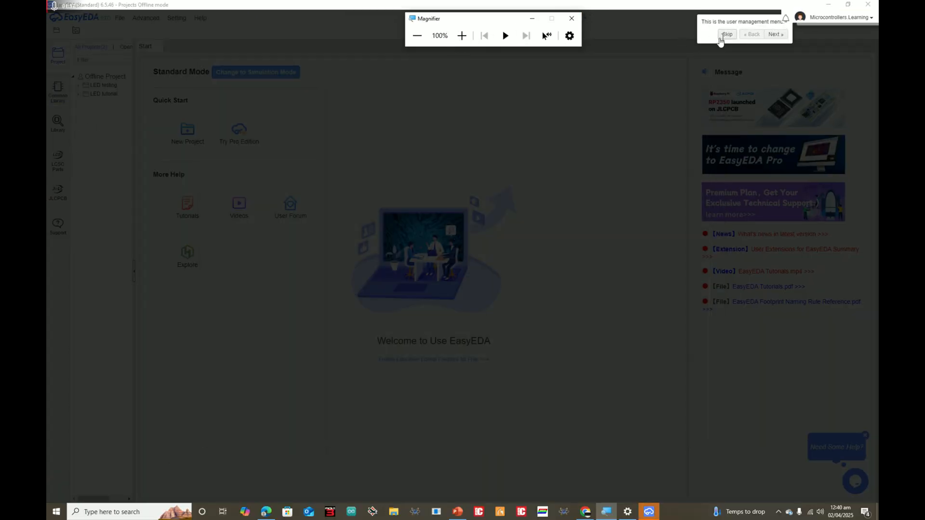
{"action": "left_click", "coordinate": [721, 38]}
{"action": "left_click", "coordinate": [462, 35]}
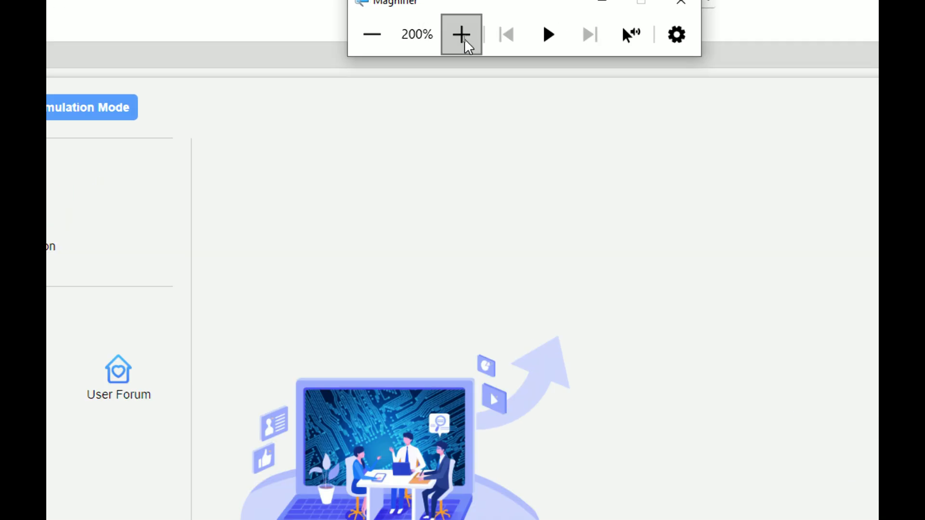
{"action": "left_click", "coordinate": [465, 41]}
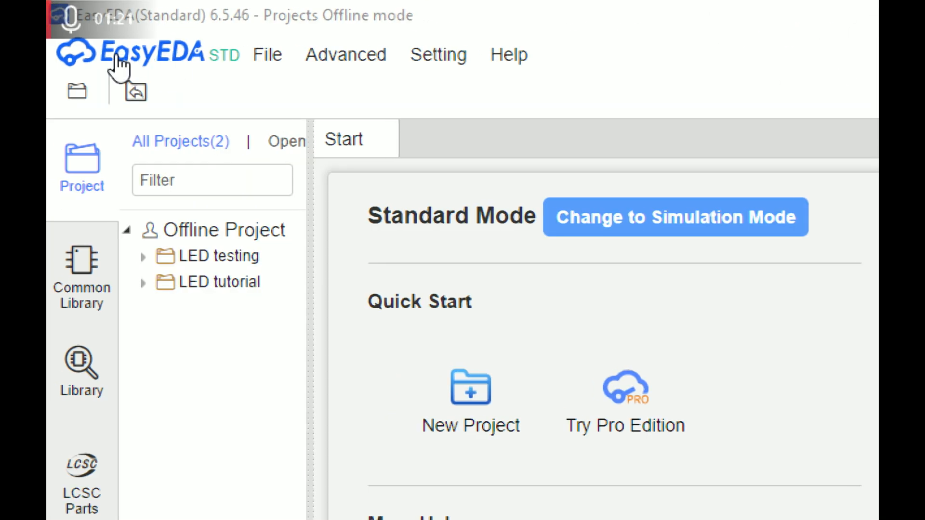
{"action": "left_click", "coordinate": [248, 54]}
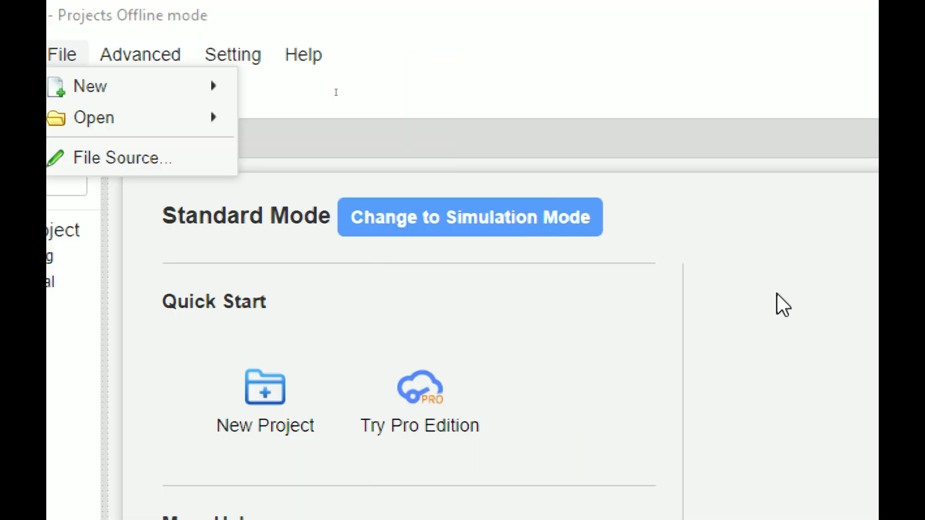
{"action": "left_click", "coordinate": [181, 216]}
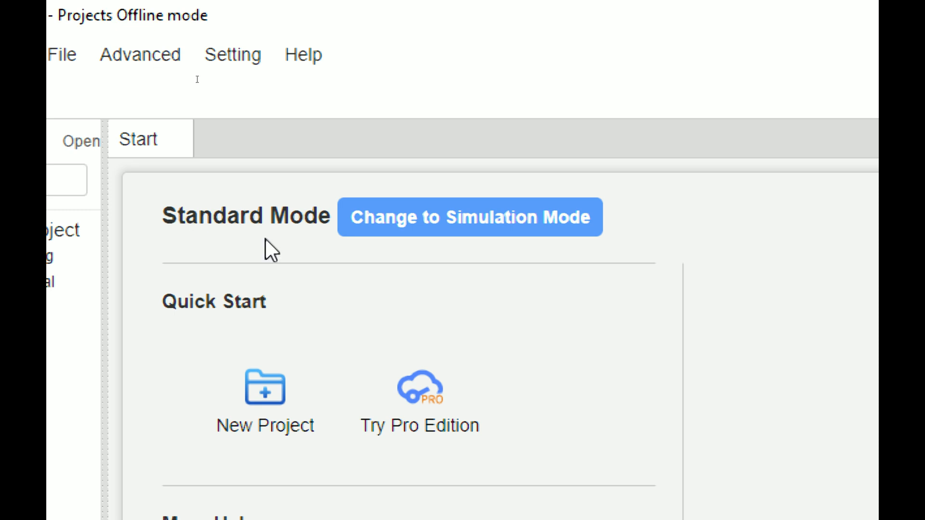
{"action": "left_click", "coordinate": [487, 218]}
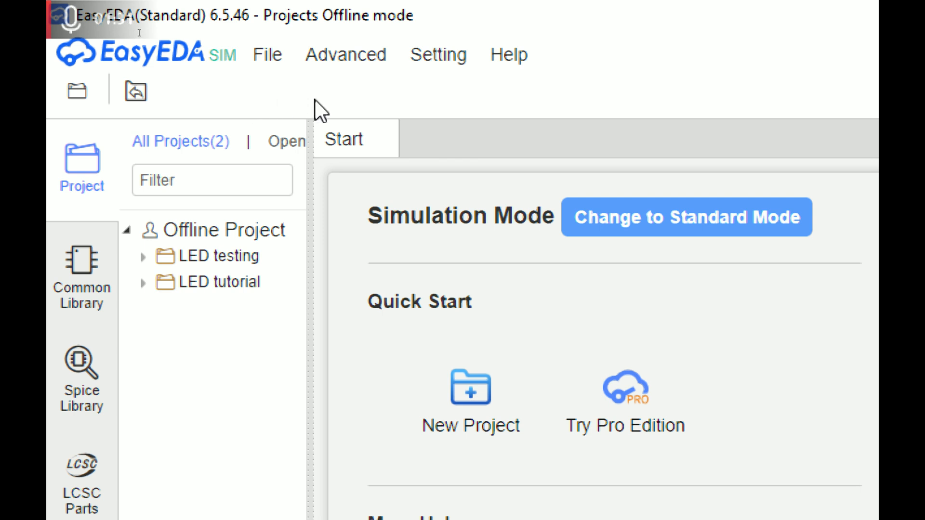
Create a new project titled 'LED based tutorial' and dismiss the rotation hotkey tip on Sheet_1
{"action": "left_click", "coordinate": [267, 65]}
{"action": "mouse_move", "coordinate": [326, 93]}
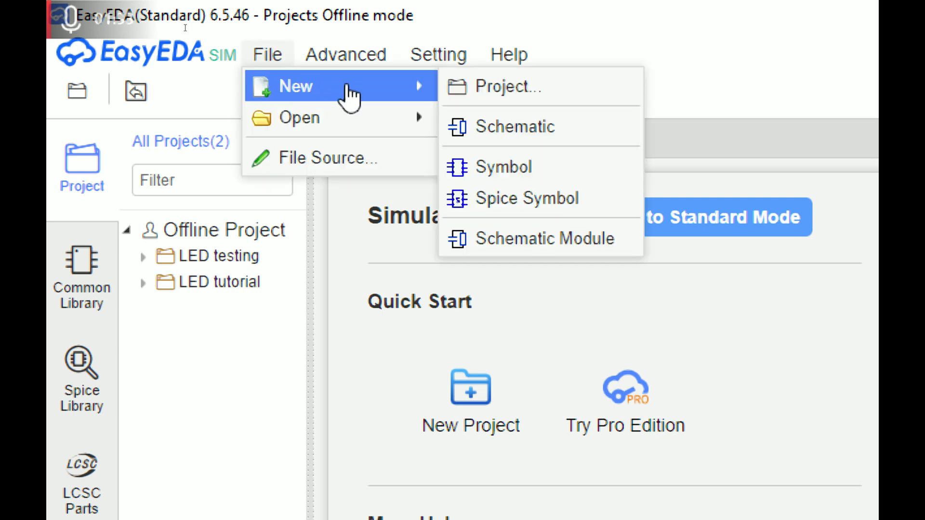
{"action": "left_click", "coordinate": [483, 82]}
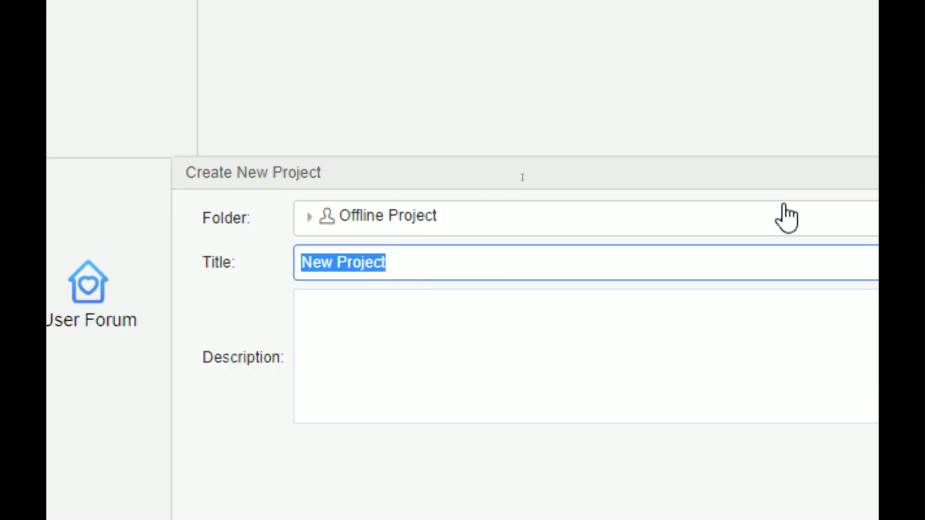
{"action": "type", "text": "LED "}
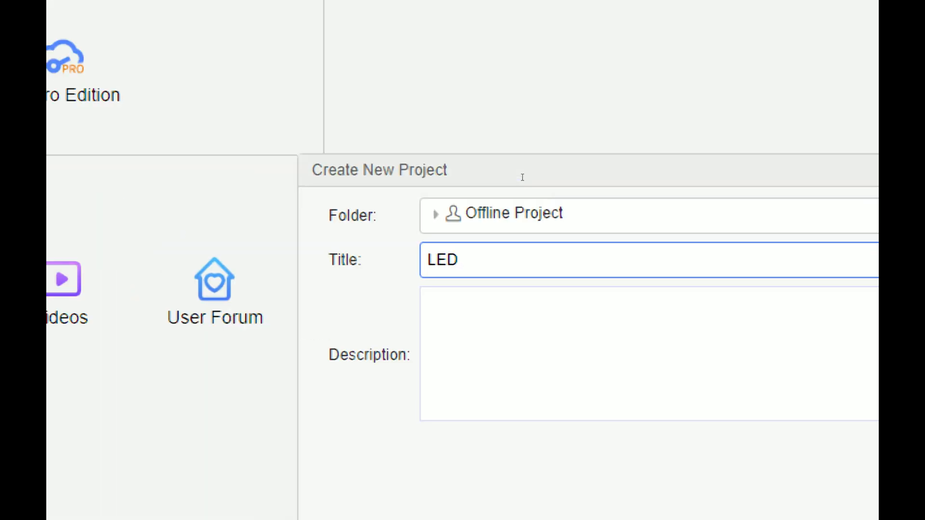
{"action": "type", "text": "based"}
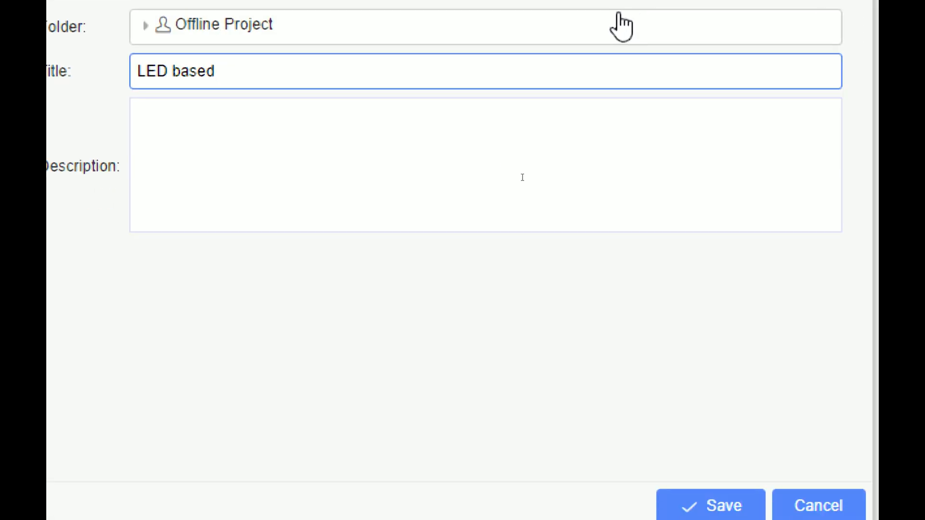
{"action": "type", "text": " tutorial"}
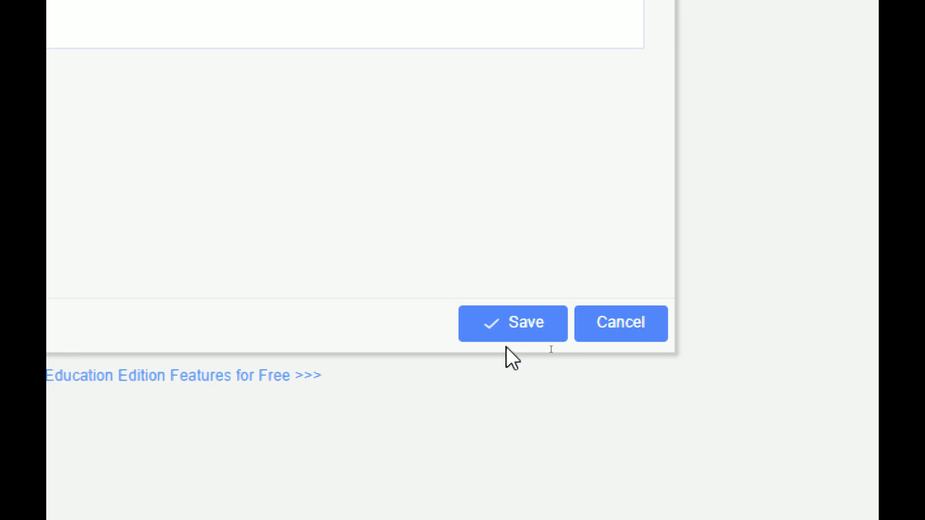
{"action": "left_click", "coordinate": [504, 332]}
{"action": "left_click", "coordinate": [168, 73]}
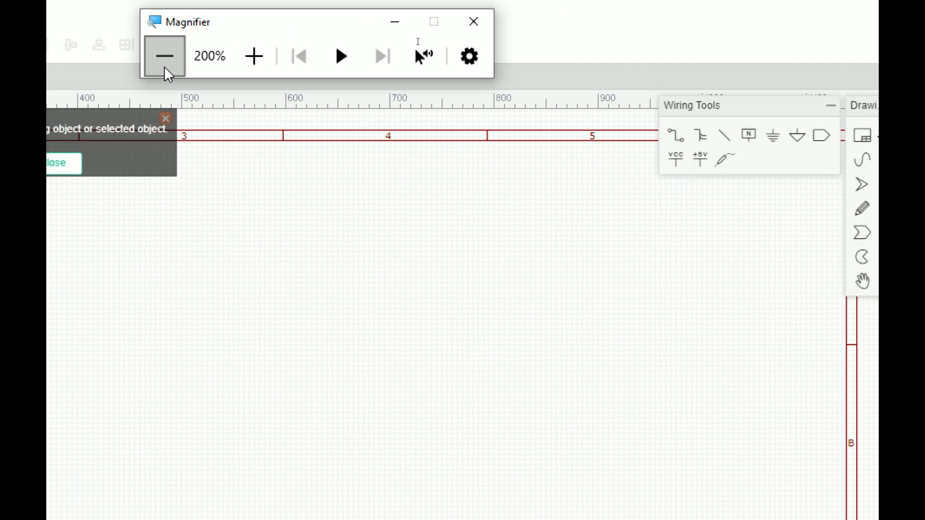
{"action": "left_click", "coordinate": [165, 69]}
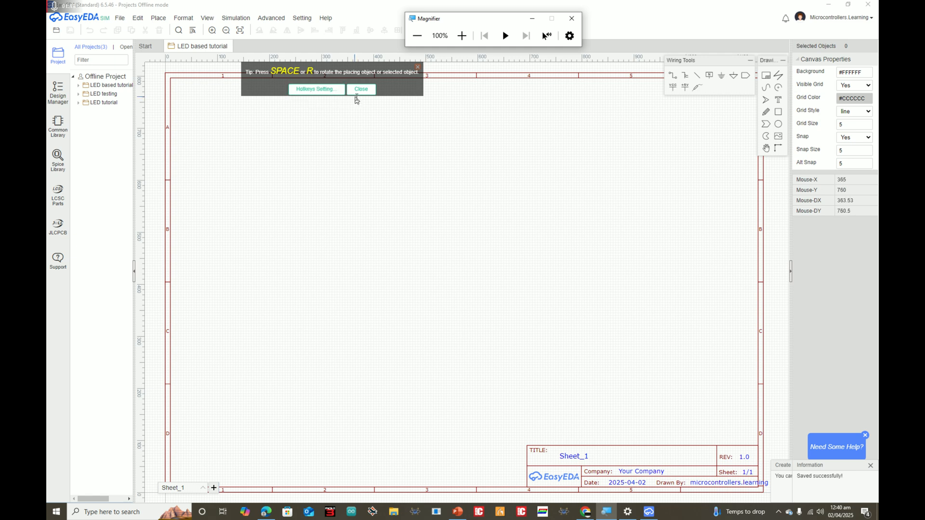
{"action": "left_click", "coordinate": [462, 35]}
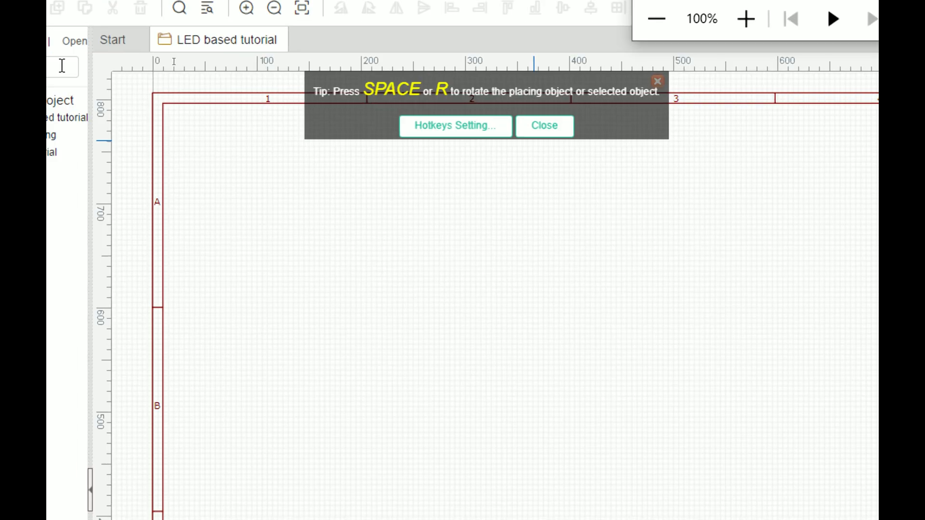
{"action": "left_click", "coordinate": [553, 127]}
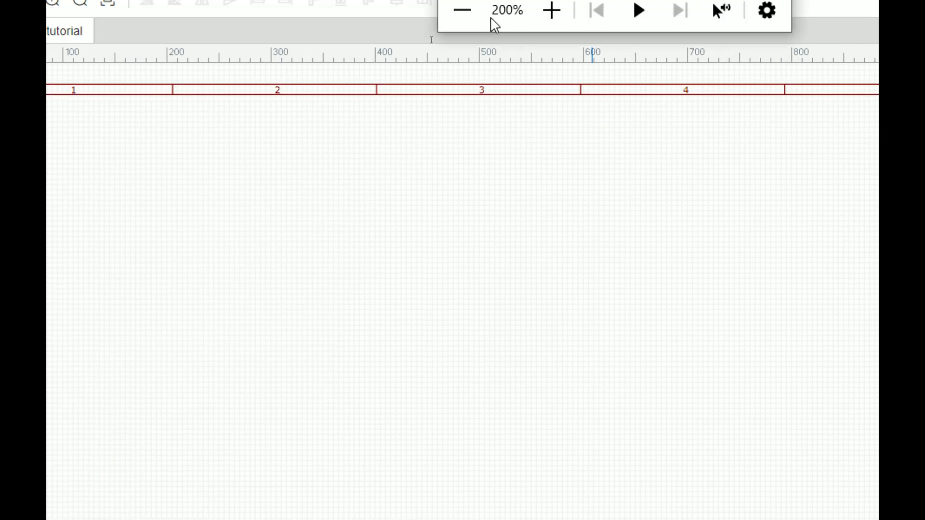
Drag the Wiring Tools palette left over the canvas and place Drawing Tools right beside it
{"action": "left_click", "coordinate": [464, 9]}
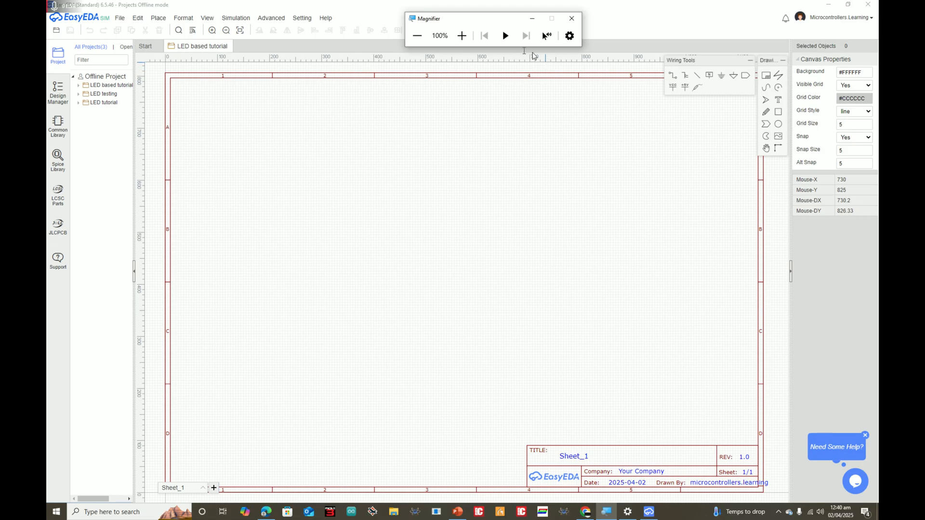
{"action": "left_click", "coordinate": [461, 36]}
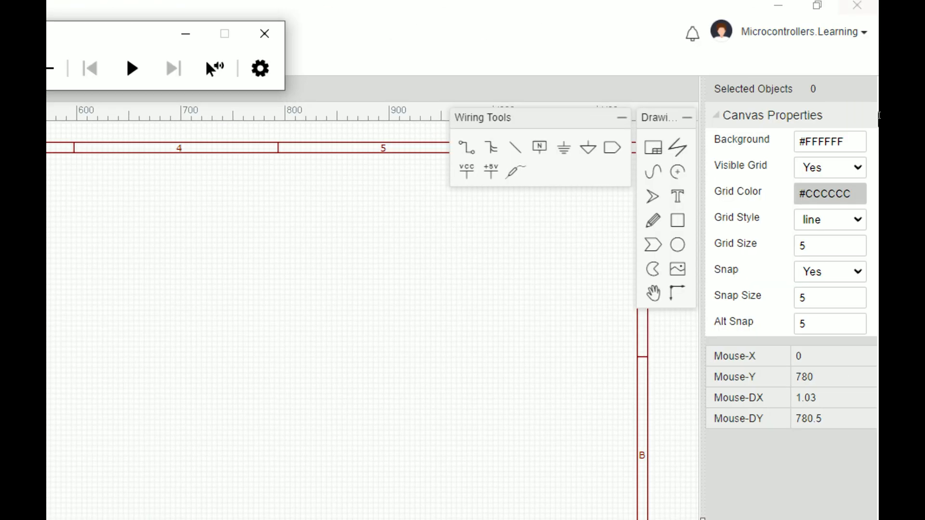
{"action": "left_click_drag", "start_coordinate": [512, 127], "coordinate": [208, 205]}
{"action": "mouse_move", "coordinate": [657, 116]}
{"action": "left_mouse_down"}
{"action": "mouse_move", "coordinate": [476, 151]}
{"action": "mouse_move", "coordinate": [375, 194]}
{"action": "mouse_move", "coordinate": [385, 192]}
{"action": "left_mouse_up"}
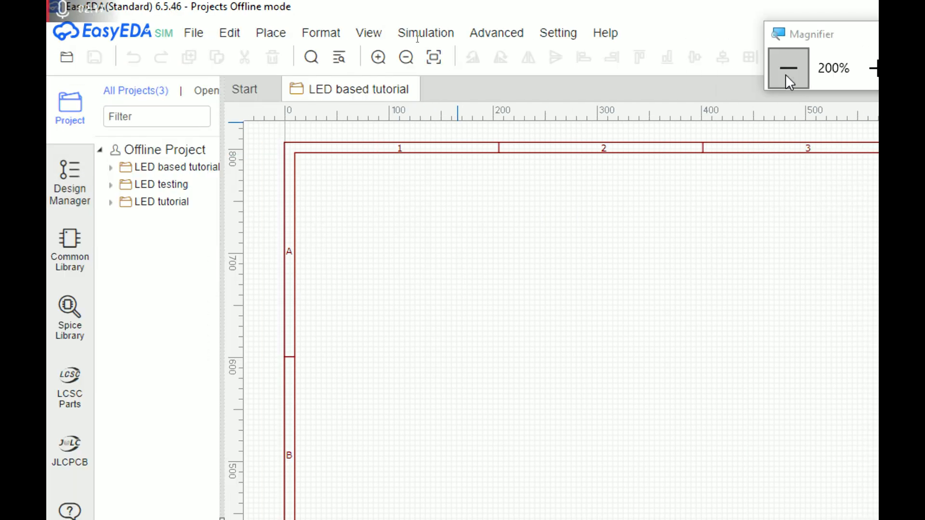
{"action": "left_click", "coordinate": [781, 78]}
{"action": "left_click", "coordinate": [466, 36]}
{"action": "left_click", "coordinate": [465, 36]}
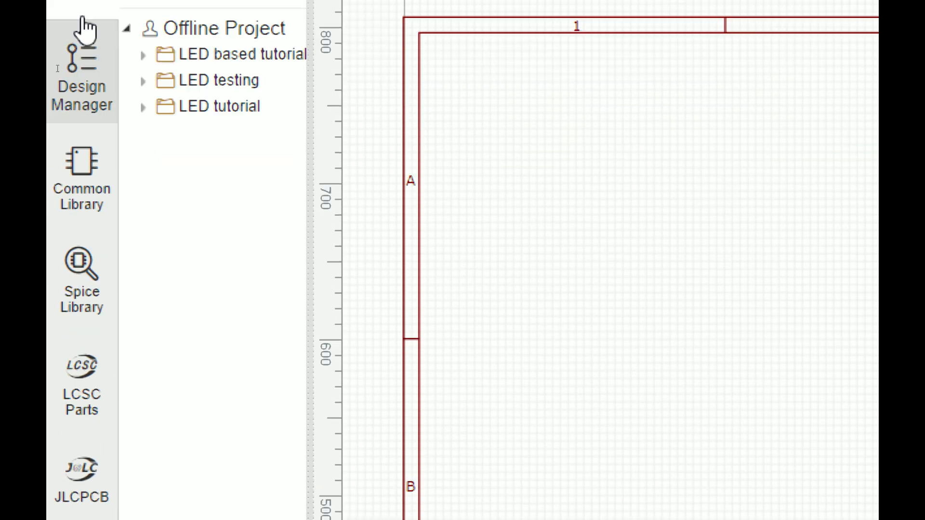
Search the Common Library for LED and place it on the schematic as LED1
{"action": "left_click", "coordinate": [62, 118]}
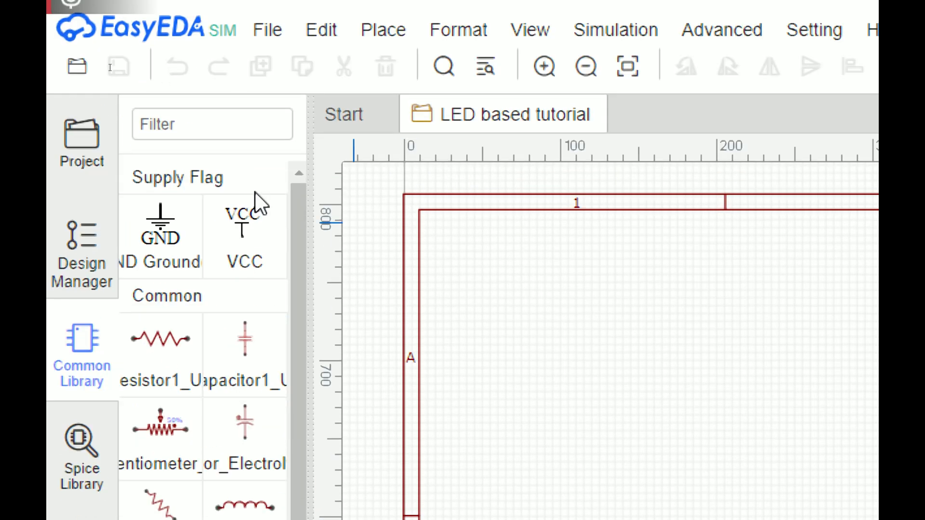
{"action": "left_click", "coordinate": [215, 126]}
{"action": "type", "text": "LED"}
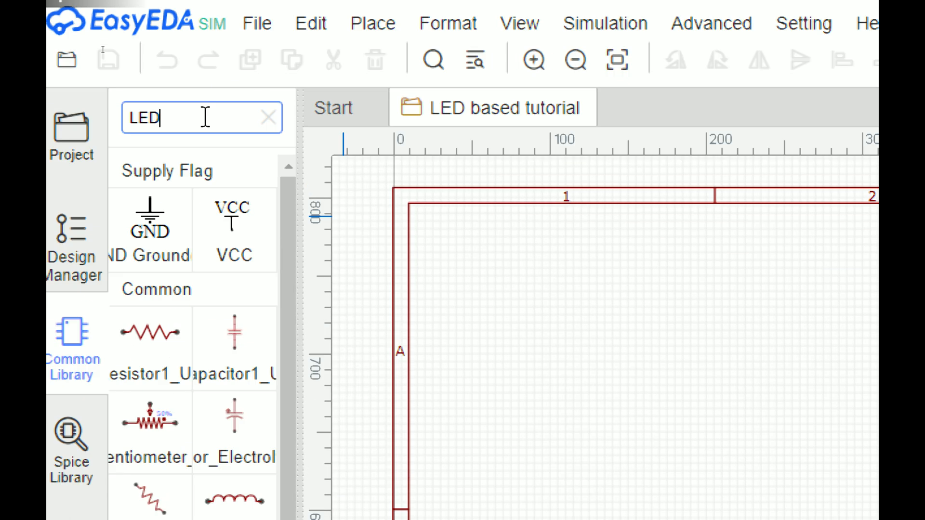
{"action": "left_click", "coordinate": [173, 218]}
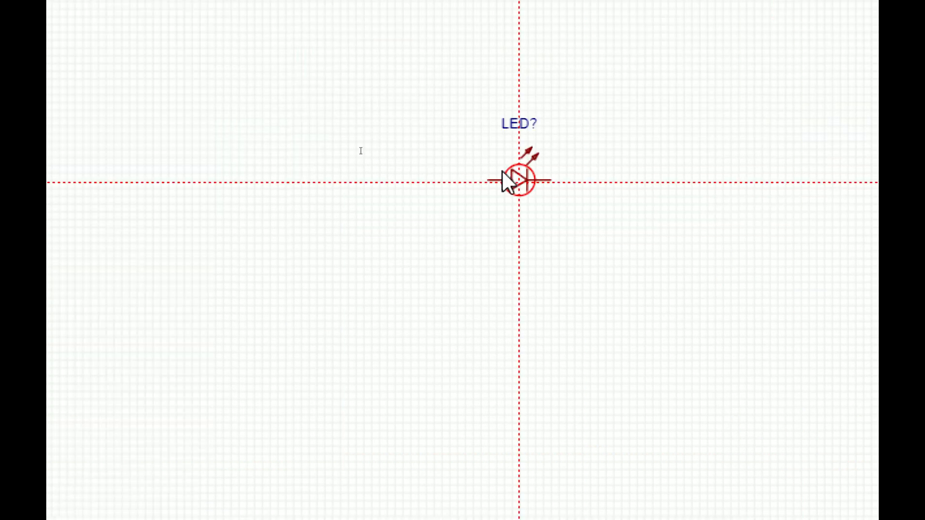
{"action": "left_click", "coordinate": [495, 158]}
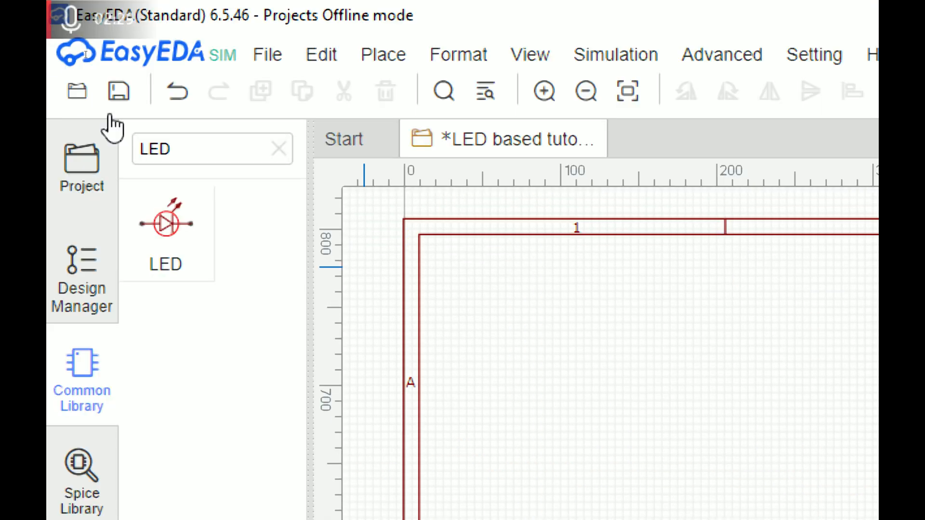
Search for 'res' and place the 1K zigzag resistor R1 left of LED1
{"action": "double_click", "coordinate": [208, 150]}
{"action": "type", "text": "res"}
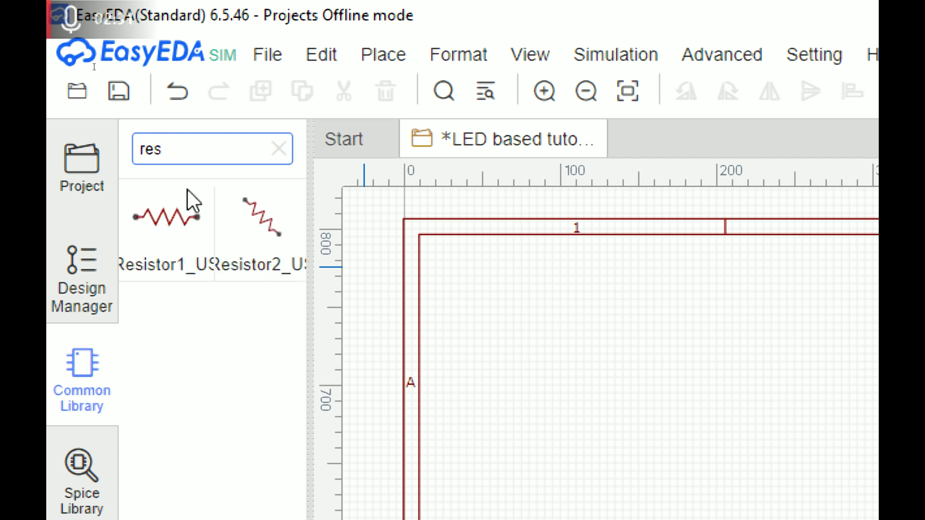
{"action": "left_click", "coordinate": [171, 212]}
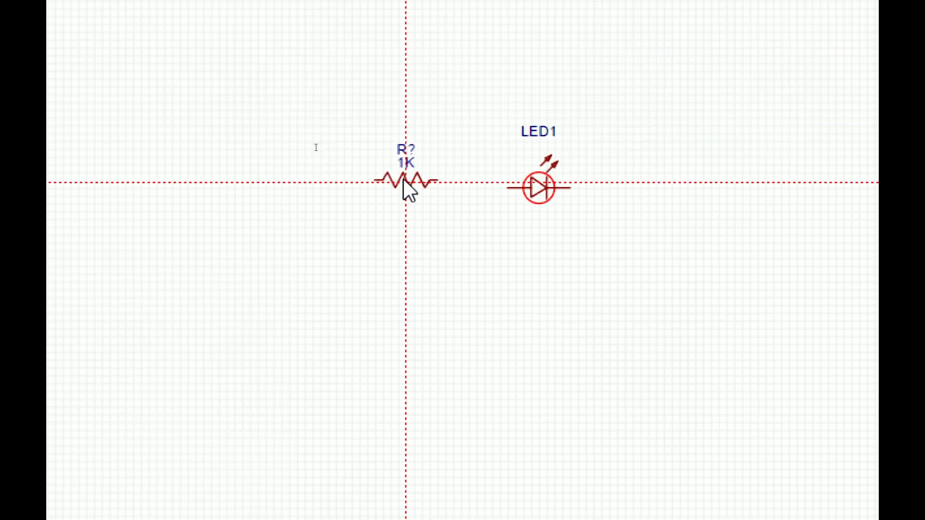
{"action": "left_click", "coordinate": [404, 187]}
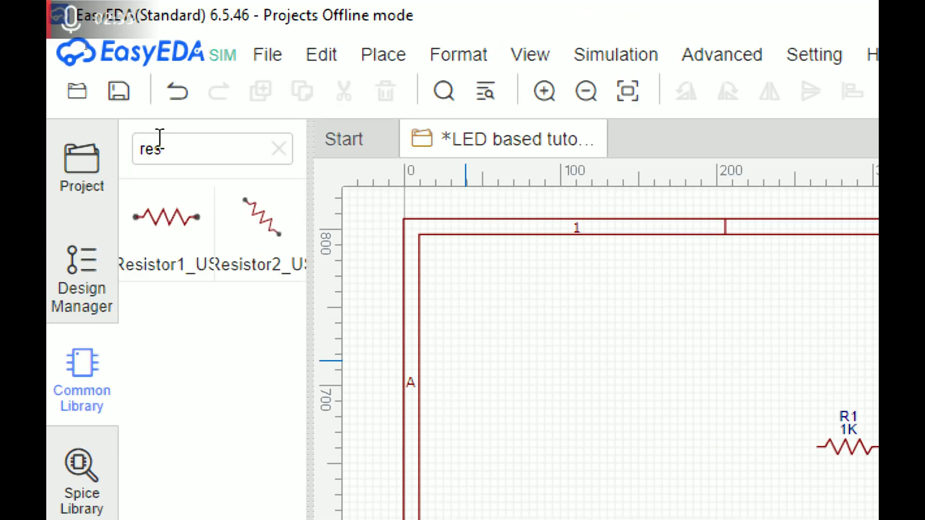
Place the SPST_Open switch S1 left of R1, then search the library for 'v'
{"action": "double_click", "coordinate": [164, 139]}
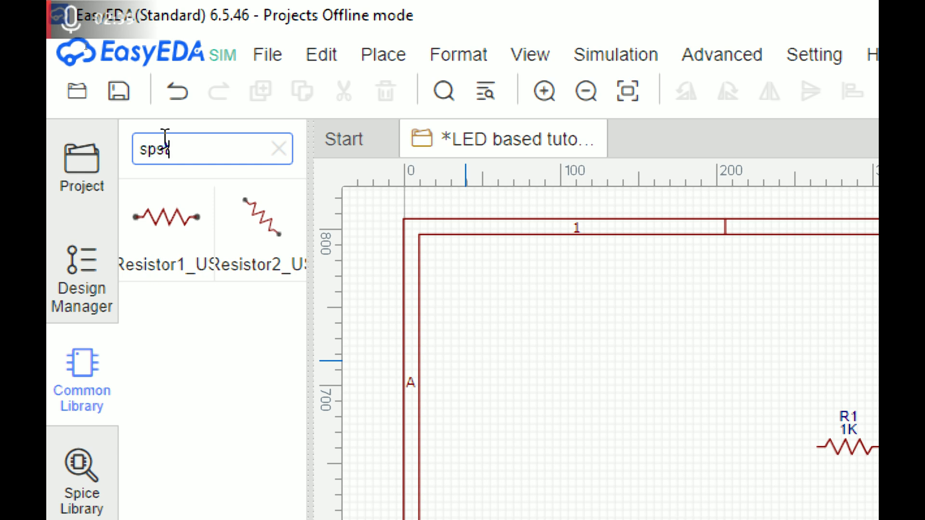
{"action": "left_click", "coordinate": [166, 219]}
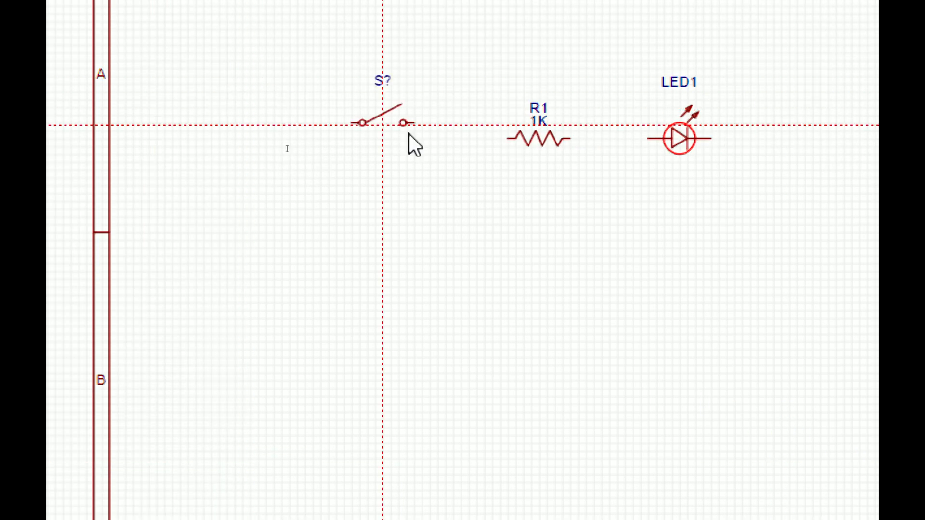
{"action": "left_click", "coordinate": [418, 137]}
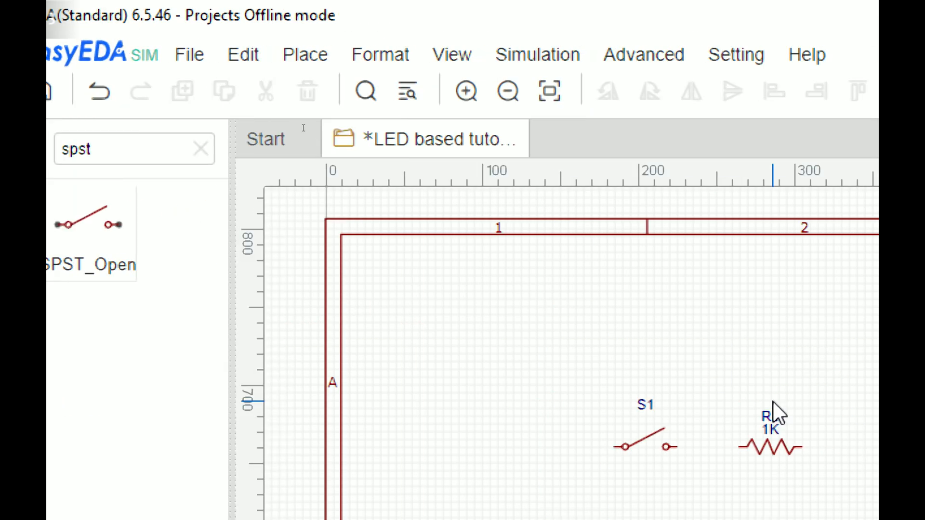
{"action": "double_click", "coordinate": [215, 154]}
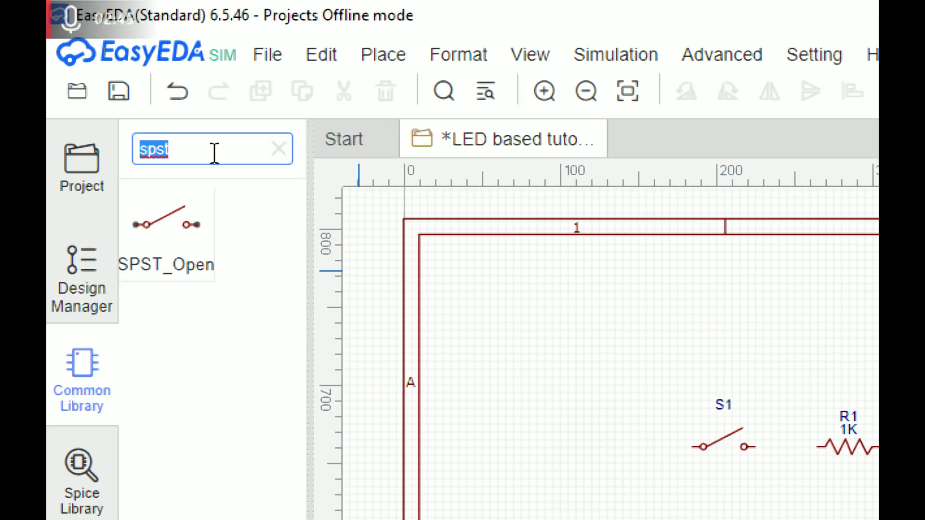
{"action": "type", "text": "v"}
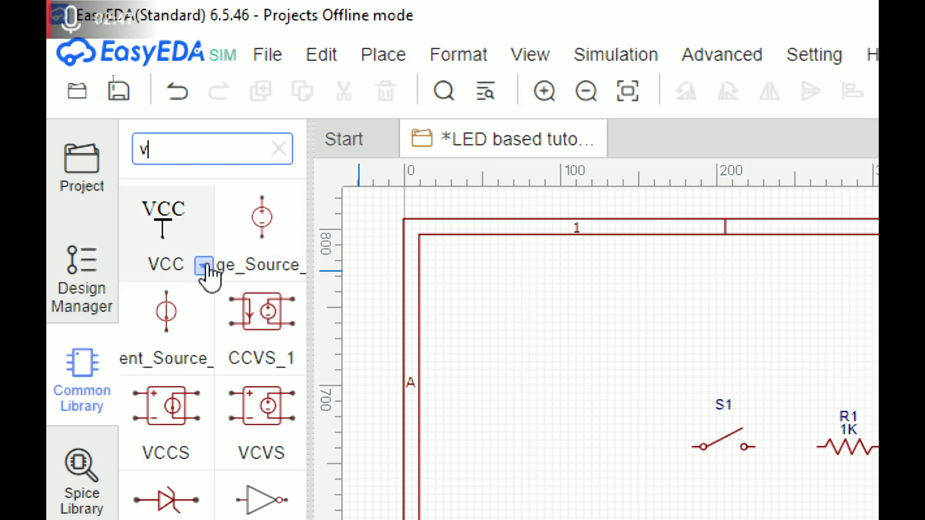
Place voltage source V1 on the schematic and change its DC value from 1 to 5 V
{"action": "left_click_drag", "start_coordinate": [312, 261], "coordinate": [424, 260]}
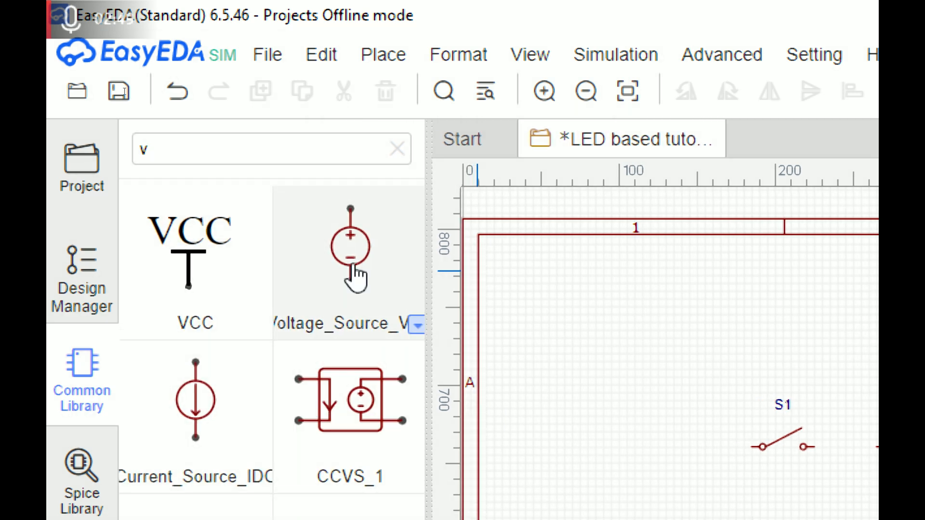
{"action": "left_click", "coordinate": [355, 252]}
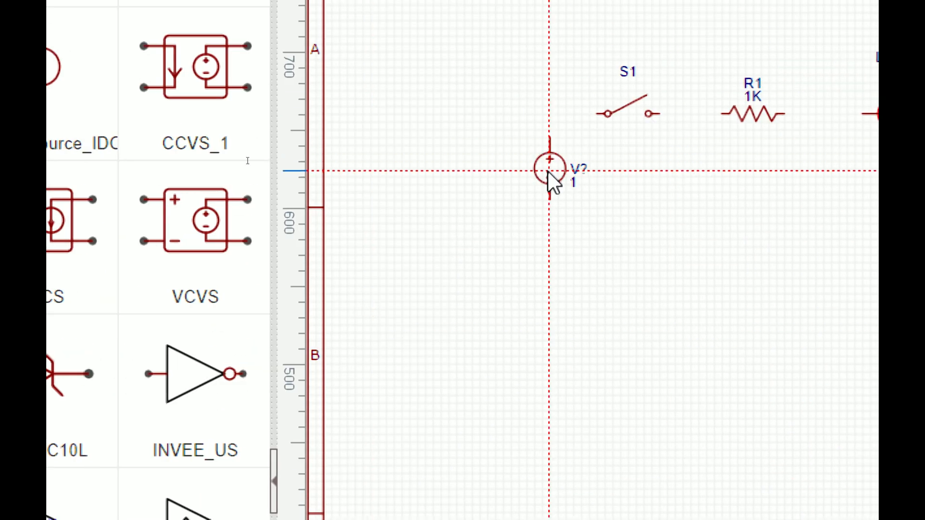
{"action": "left_click", "coordinate": [534, 157]}
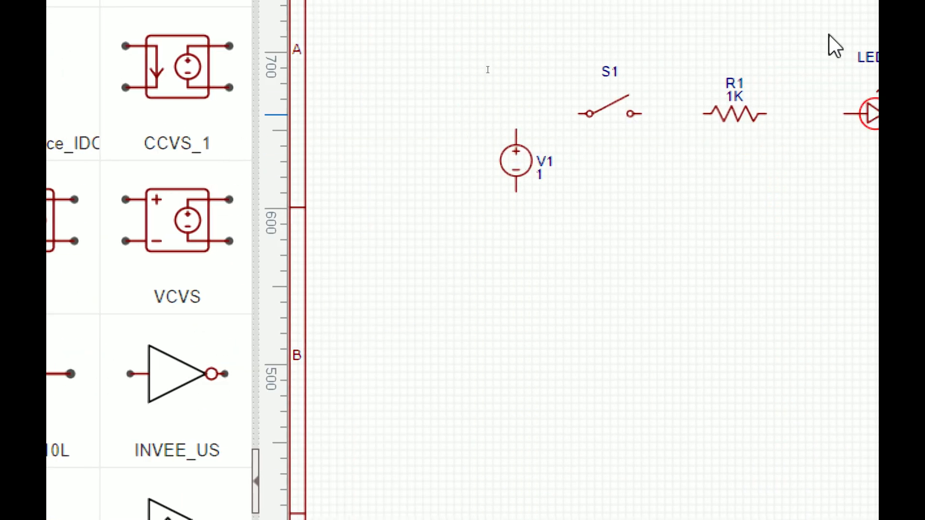
{"action": "left_click", "coordinate": [381, 205]}
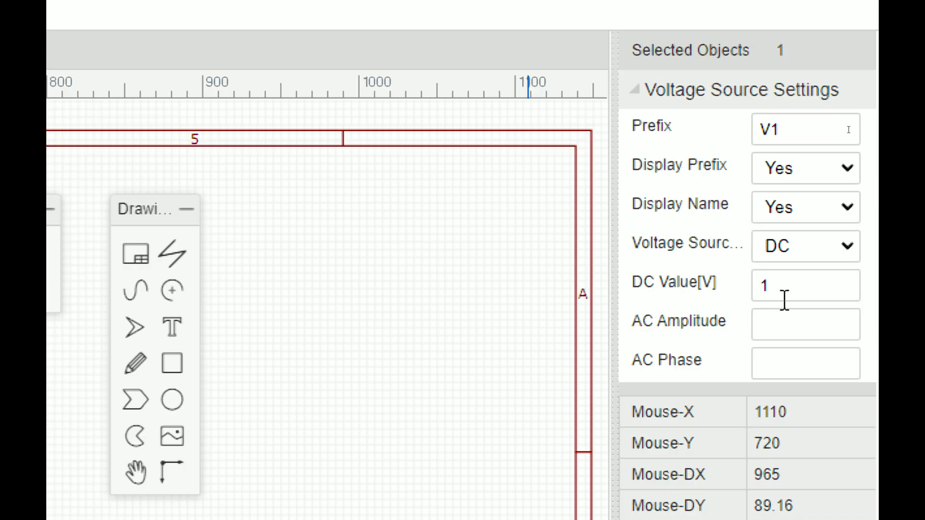
{"action": "double_click", "coordinate": [785, 299]}
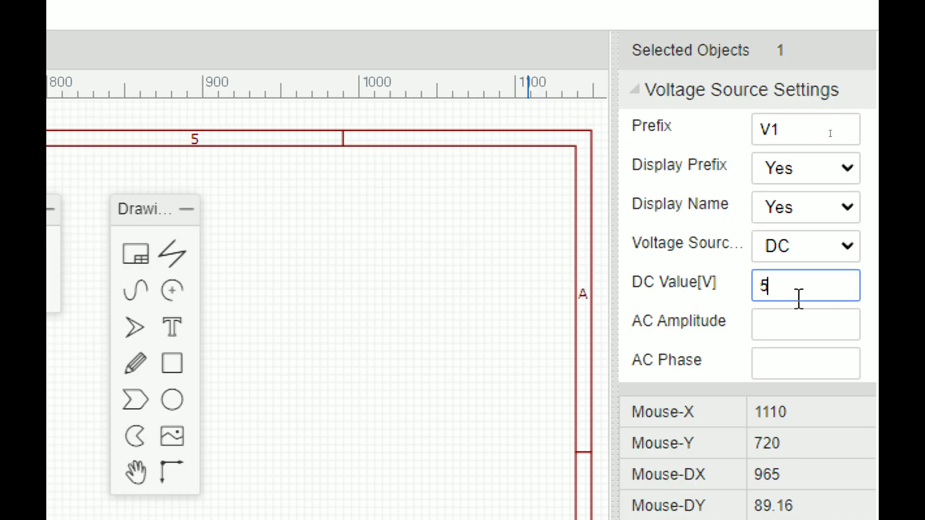
{"action": "left_click", "coordinate": [536, 227]}
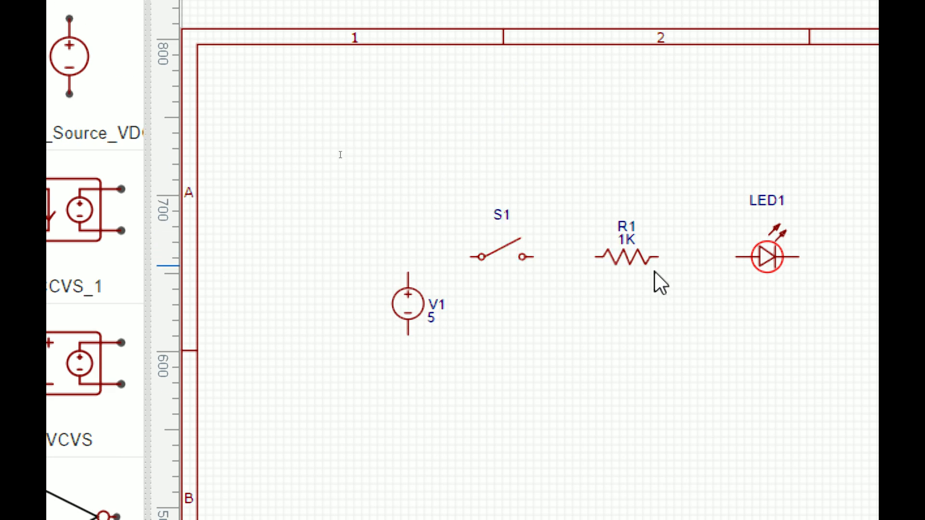
Change R1's resistance from 1K to 220 and check that LED1's colour stays red
{"action": "left_click", "coordinate": [641, 264]}
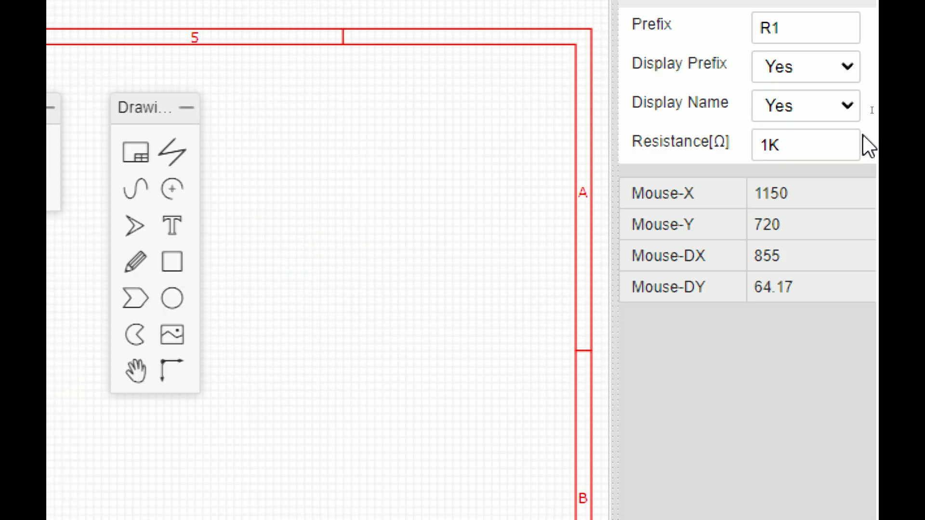
{"action": "left_click_drag", "start_coordinate": [791, 145], "coordinate": [727, 149]}
{"action": "type", "text": "220"}
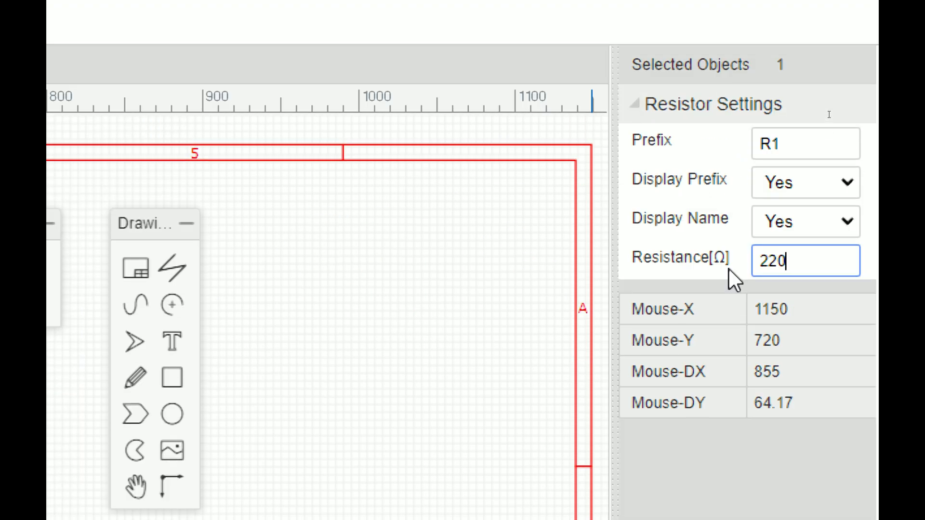
{"action": "left_click", "coordinate": [430, 416]}
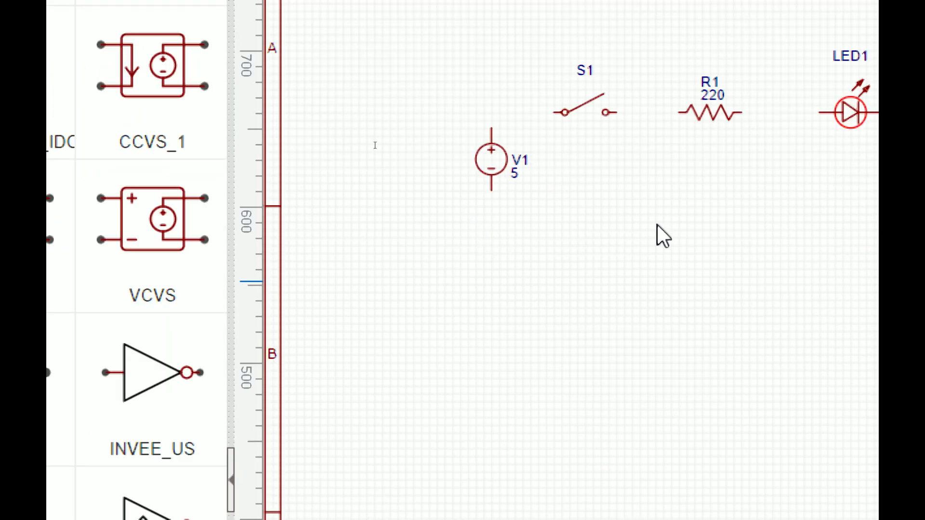
{"action": "left_click", "coordinate": [605, 104]}
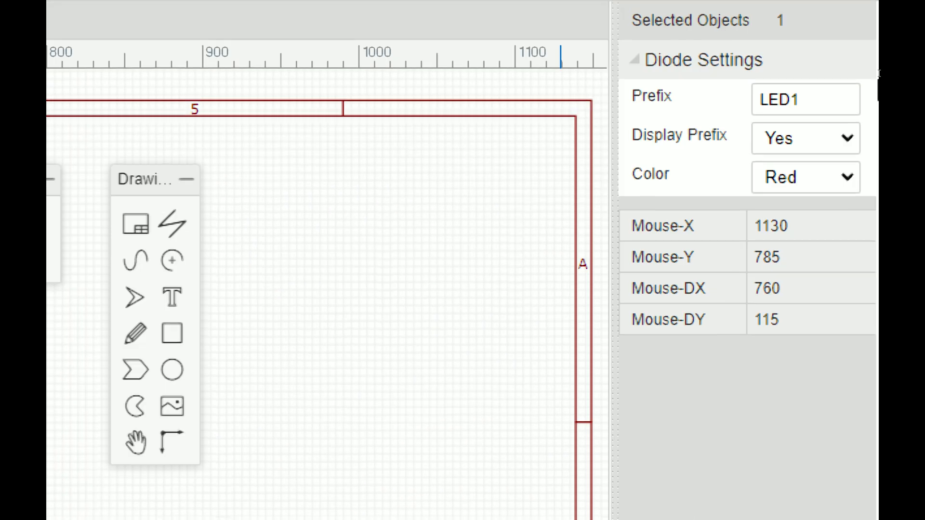
{"action": "left_click", "coordinate": [812, 181]}
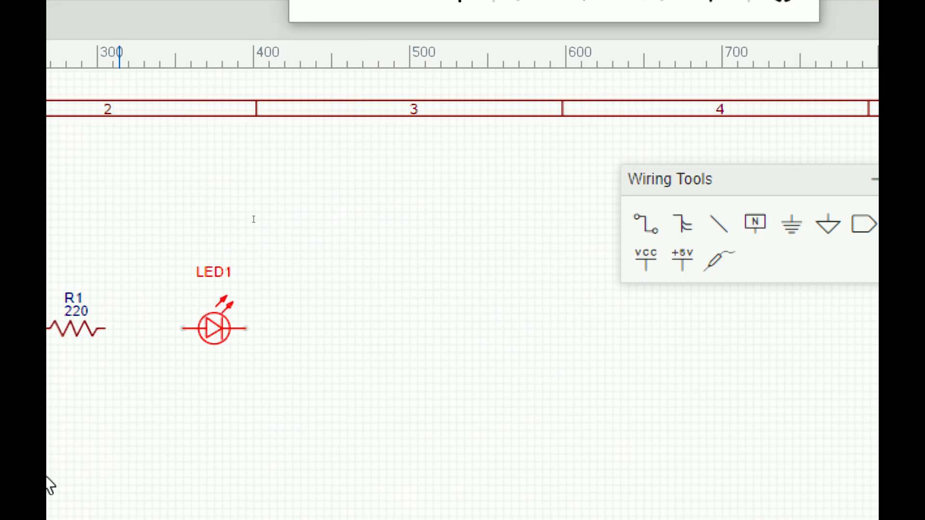
Wire S1's right pin through to the LED, then the LED back to V1's lower pin
{"action": "left_click", "coordinate": [291, 345]}
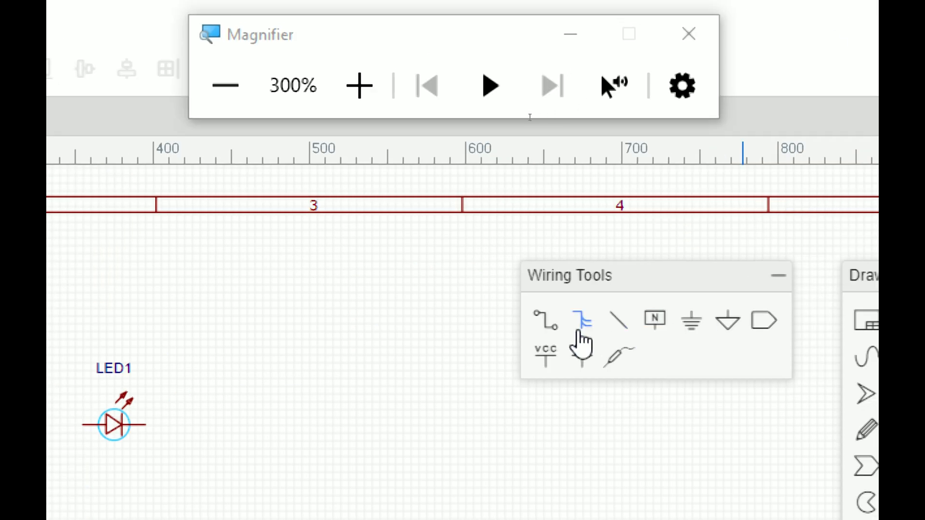
{"action": "left_click", "coordinate": [558, 328]}
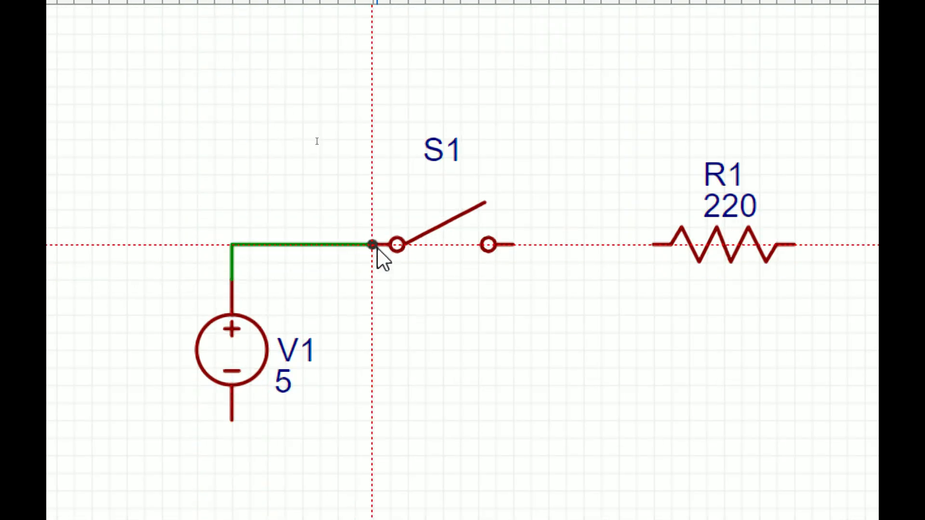
{"action": "left_click", "coordinate": [512, 245]}
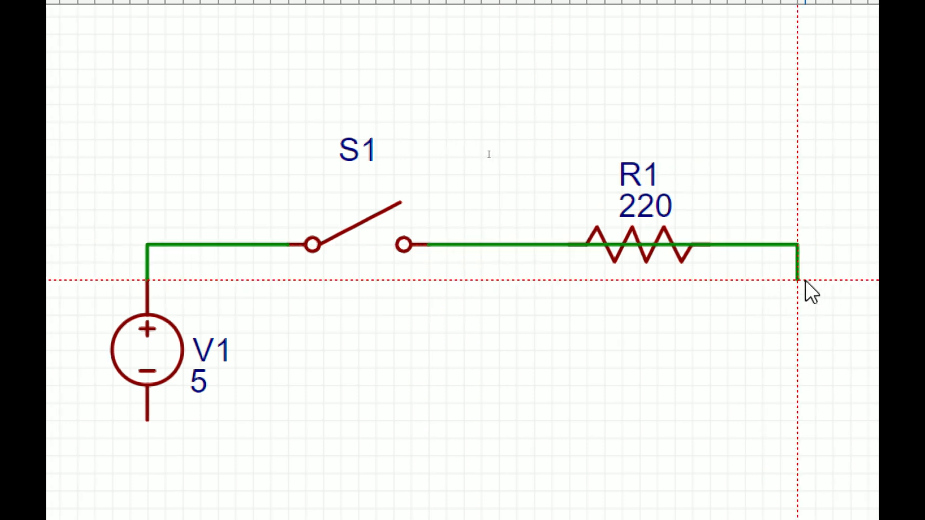
{"action": "left_click", "coordinate": [766, 248]}
{"action": "right_click", "coordinate": [672, 373]}
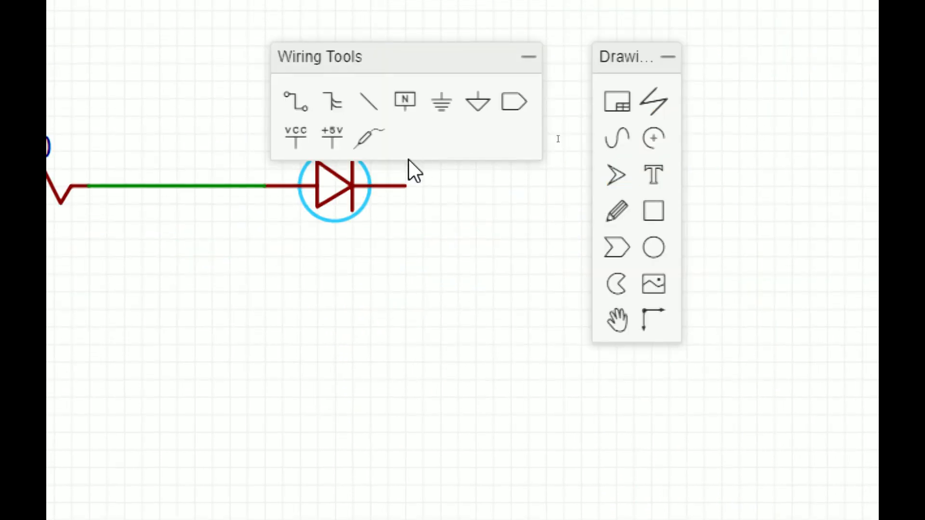
{"action": "left_click", "coordinate": [405, 187]}
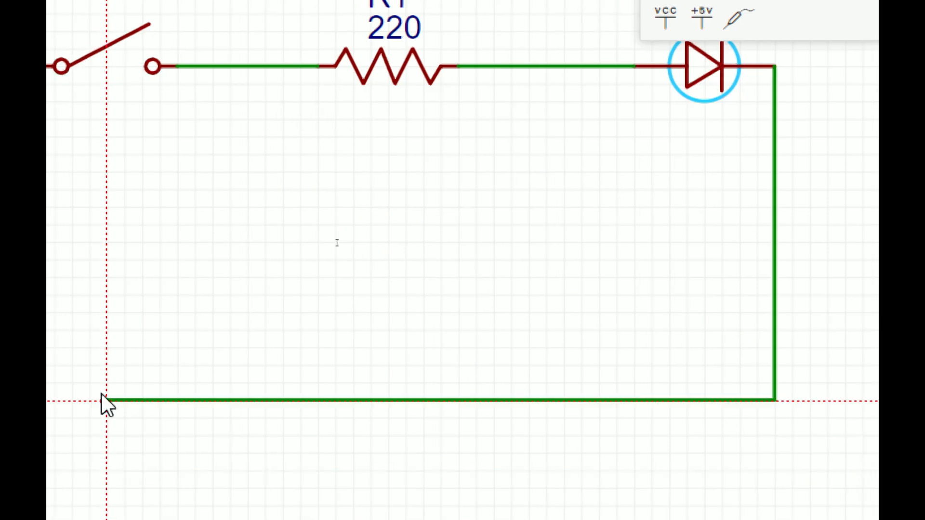
{"action": "left_click", "coordinate": [286, 242]}
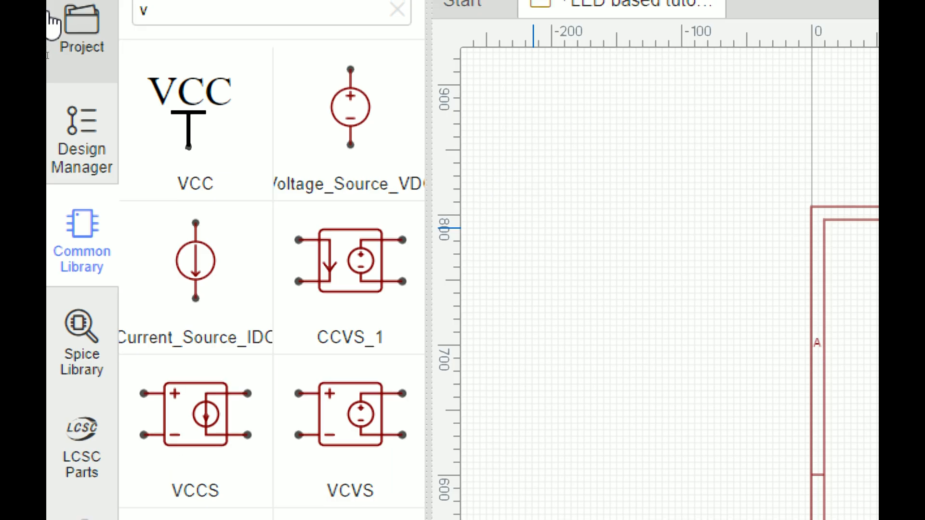
Search the library for GND and place the ground symbol below the circuit
{"action": "left_click_drag", "start_coordinate": [168, 10], "coordinate": [157, 10]}
{"action": "left_click_drag", "start_coordinate": [157, 151], "coordinate": [151, 152]}
{"action": "type", "text": "GN"}
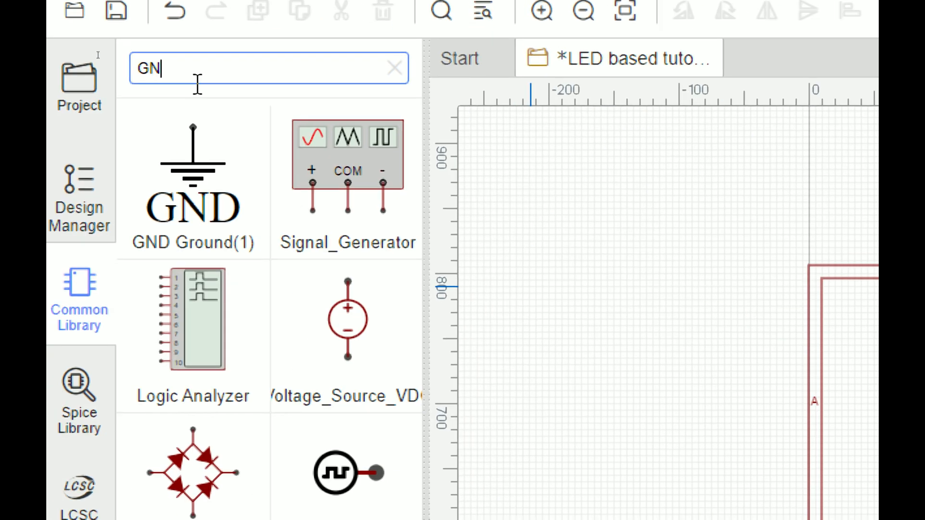
{"action": "type", "text": "F"}
{"action": "left_click", "coordinate": [198, 150]}
{"action": "left_click", "coordinate": [207, 68]}
{"action": "left_click", "coordinate": [198, 69]}
{"action": "key", "text": "BackSpace"}
{"action": "left_click", "coordinate": [162, 166]}
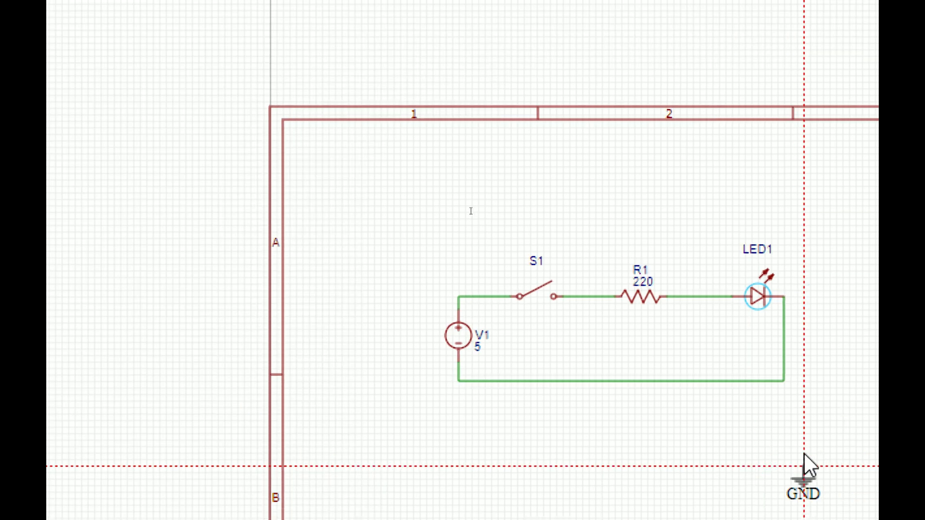
{"action": "left_click", "coordinate": [614, 416]}
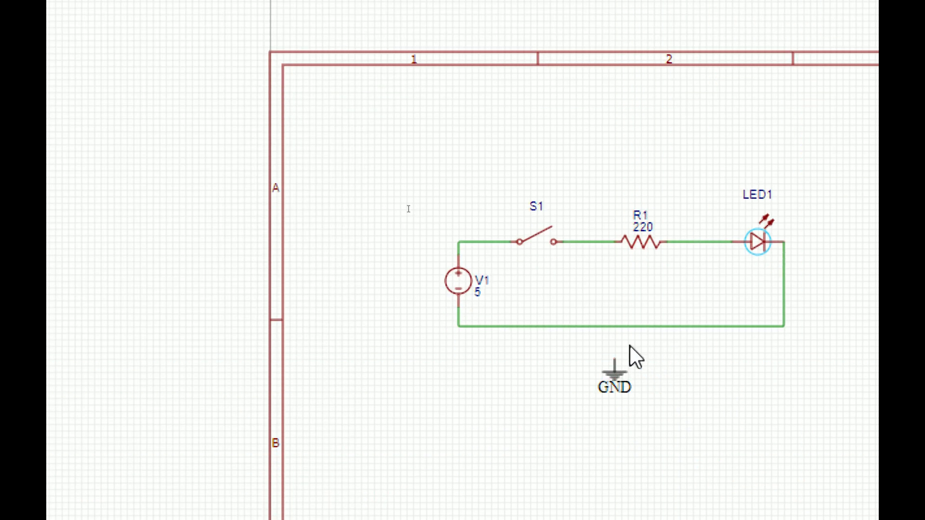
Wire the GND symbol's pin up to the circuit's bottom return wire
{"action": "scroll", "coordinate": [629, 345], "scroll_direction": "up", "scroll_amount": 3}
{"action": "left_click", "coordinate": [659, 408]}
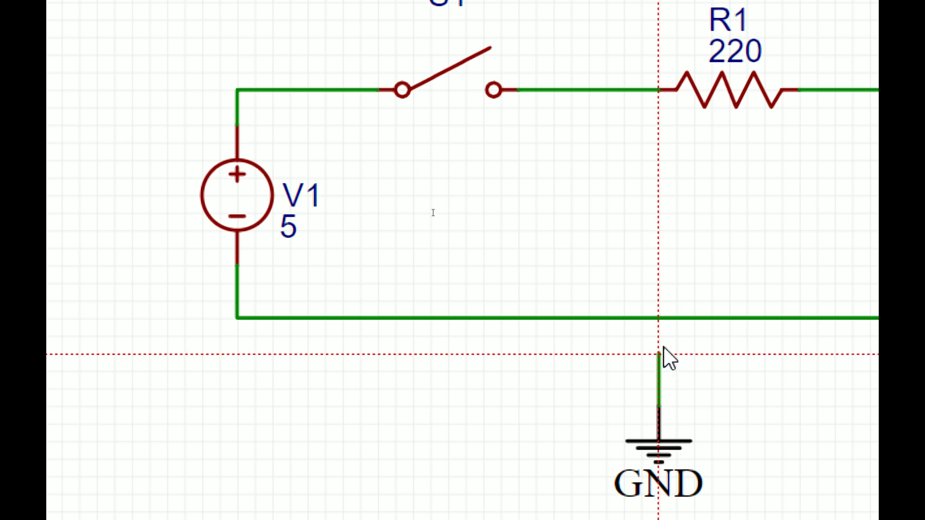
{"action": "left_click", "coordinate": [660, 319]}
{"action": "scroll", "coordinate": [698, 202], "scroll_direction": "down", "scroll_amount": 2}
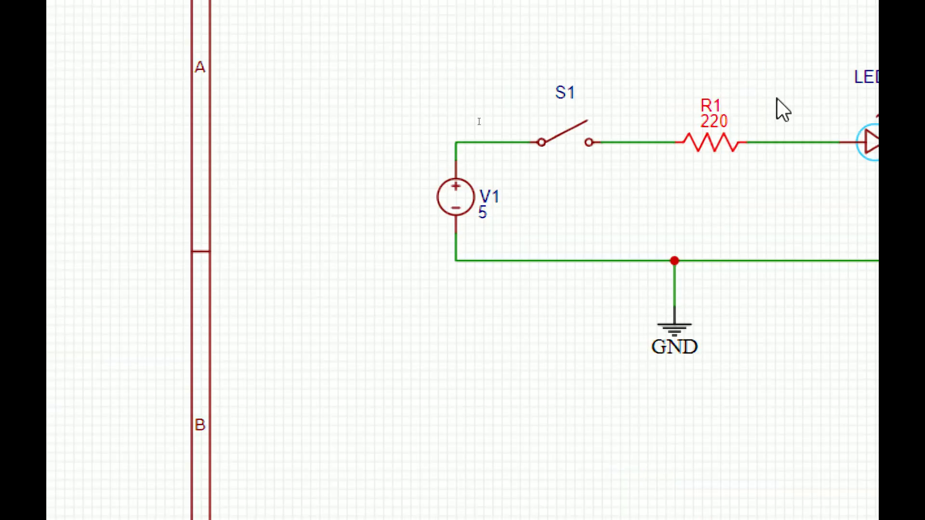
Run the simulation once with the default settings
{"action": "scroll", "coordinate": [752, 24], "scroll_direction": "down", "scroll_amount": 2}
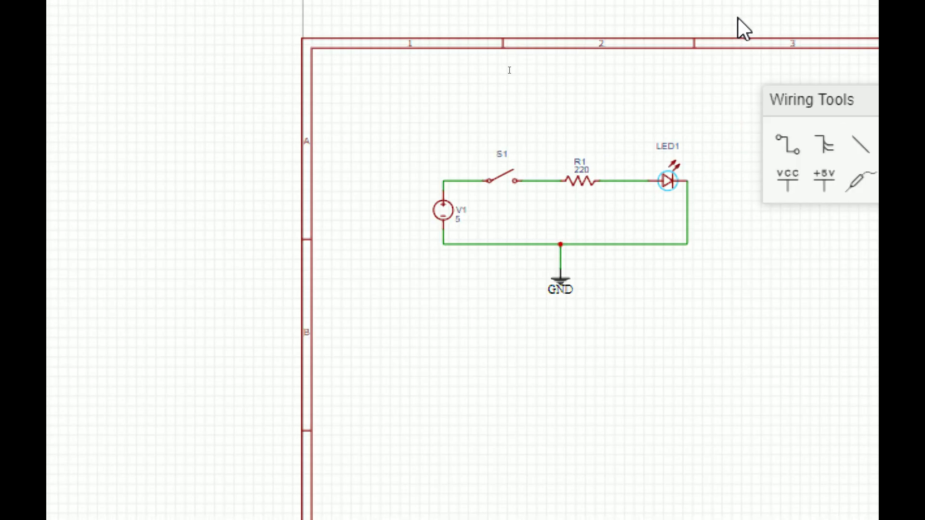
{"action": "mouse_move", "coordinate": [384, 55]}
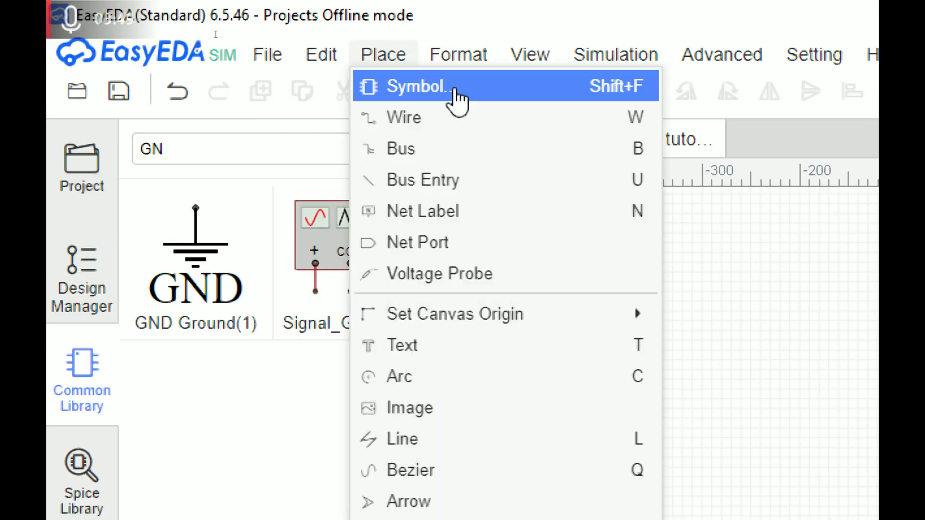
{"action": "mouse_move", "coordinate": [619, 54]}
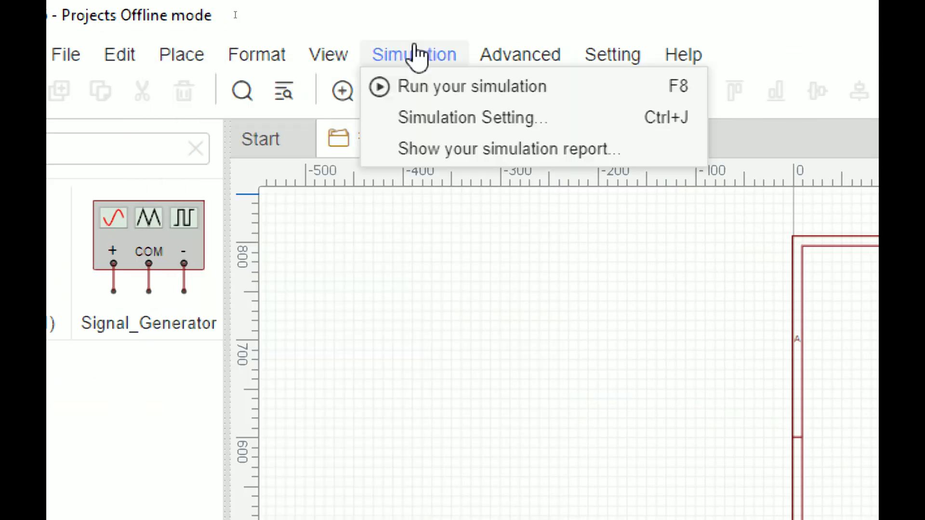
{"action": "left_click", "coordinate": [407, 87]}
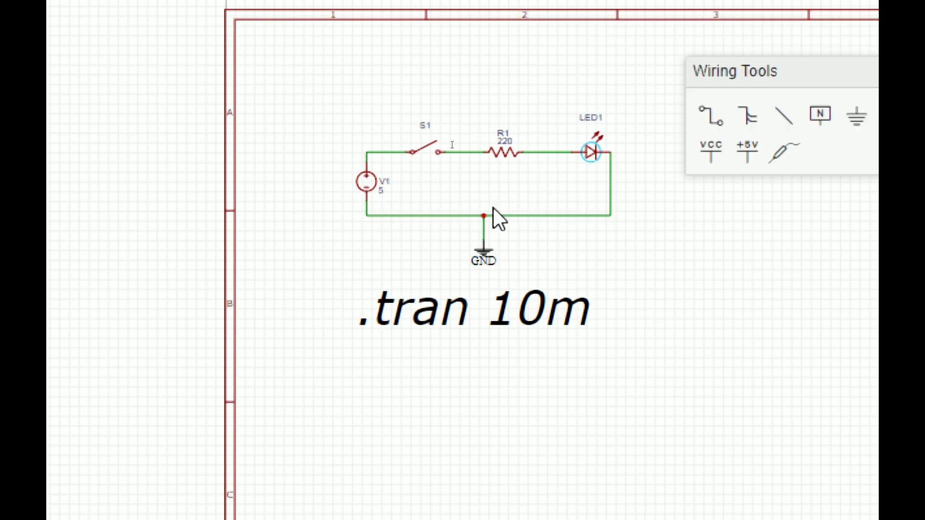
{"action": "scroll", "coordinate": [493, 206], "scroll_direction": "up", "scroll_amount": 2}
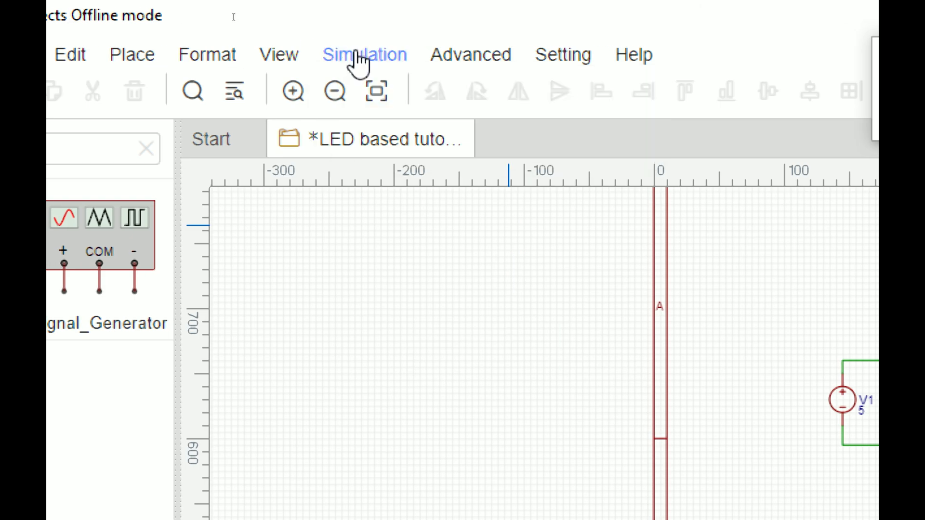
Open the simulation settings and review the AC, DC Sweep, DC Transfer and operating-point tabs before returning to Transient
{"action": "left_click", "coordinate": [356, 53]}
{"action": "left_click", "coordinate": [370, 123]}
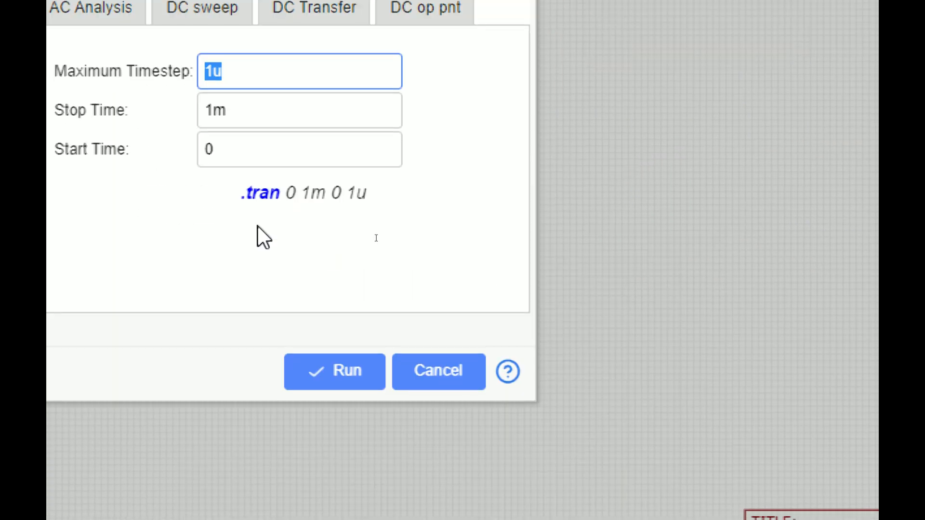
{"action": "left_click", "coordinate": [405, 142]}
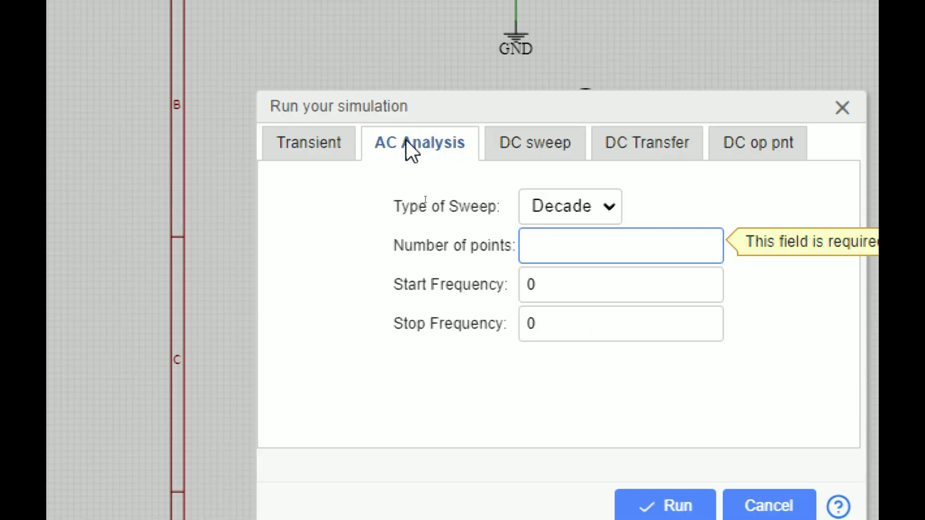
{"action": "left_click", "coordinate": [546, 147]}
{"action": "left_click", "coordinate": [663, 155]}
{"action": "left_click", "coordinate": [774, 156]}
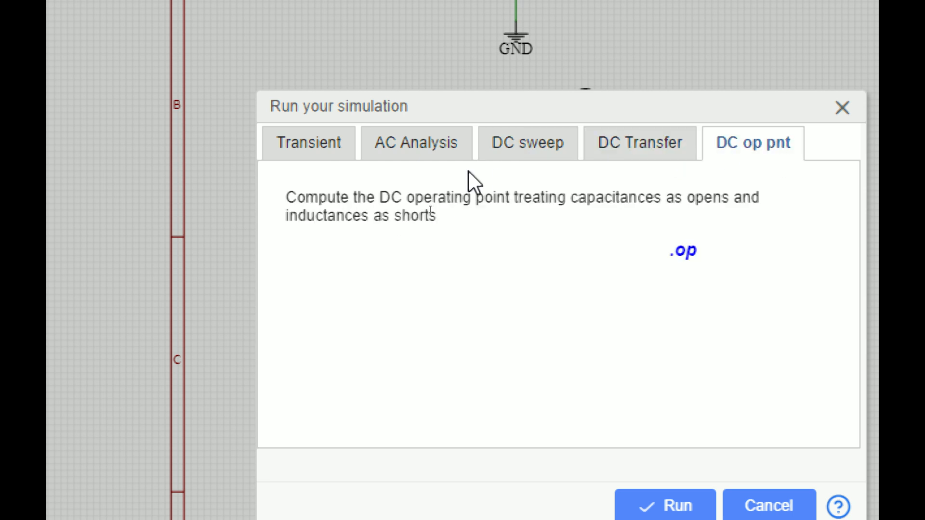
{"action": "left_click", "coordinate": [273, 156]}
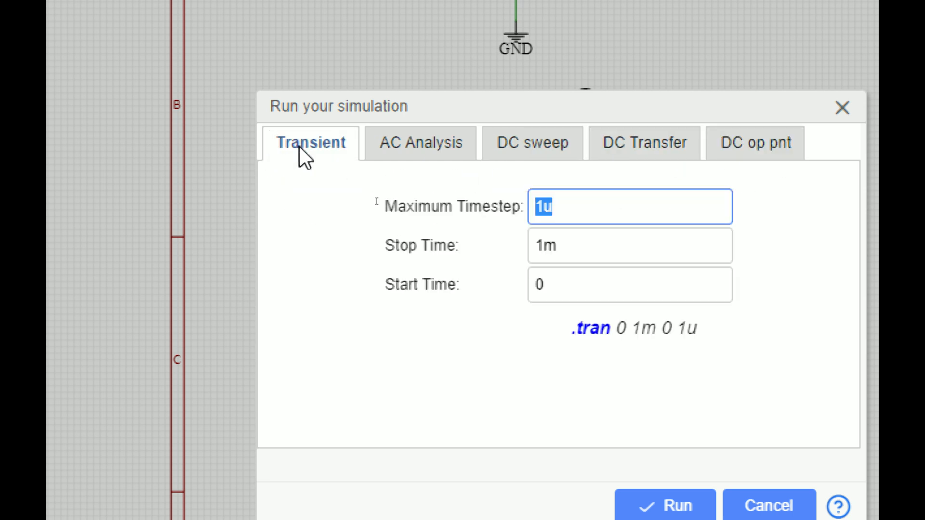
Change the transient Stop Time from 1m to 10m and run the simulation
{"action": "left_click", "coordinate": [598, 261]}
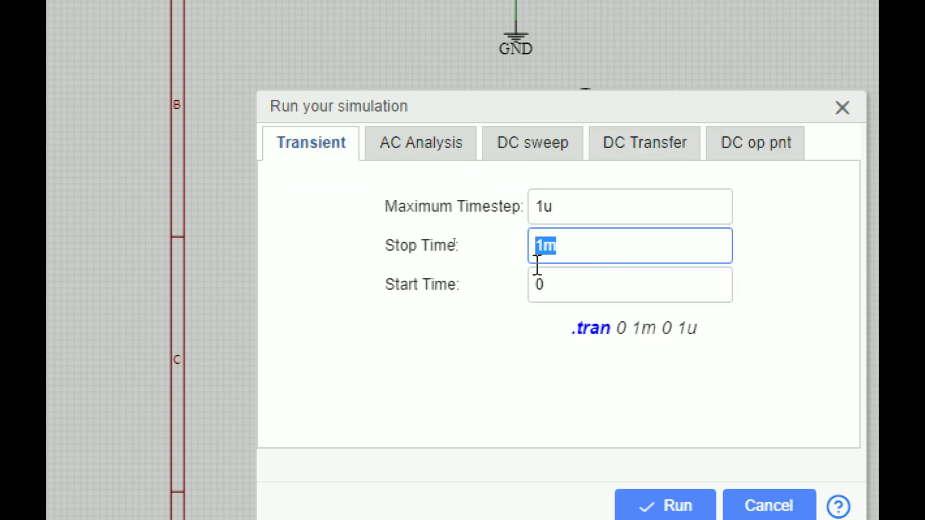
{"action": "key", "text": "Tab"}
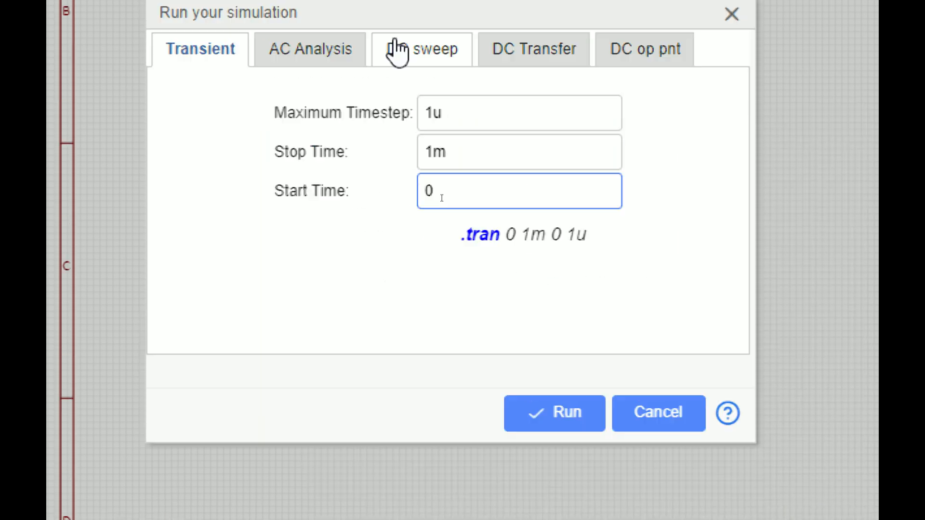
{"action": "double_click", "coordinate": [451, 158]}
{"action": "left_click", "coordinate": [441, 163]}
{"action": "type", "text": "0"}
{"action": "left_click", "coordinate": [585, 427]}
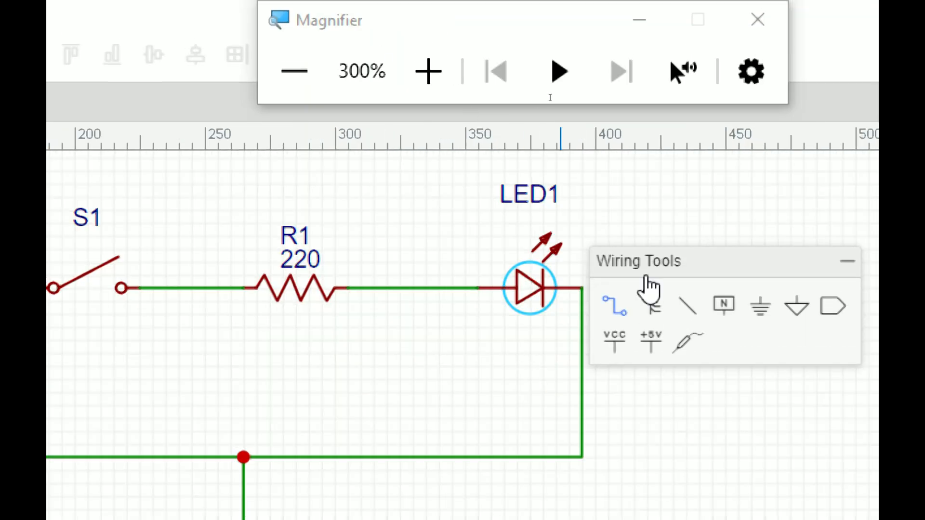
{"action": "left_click_drag", "start_coordinate": [681, 268], "coordinate": [727, 144]}
Set switch S1's state to Close and deselect it
{"action": "left_click", "coordinate": [696, 261]}
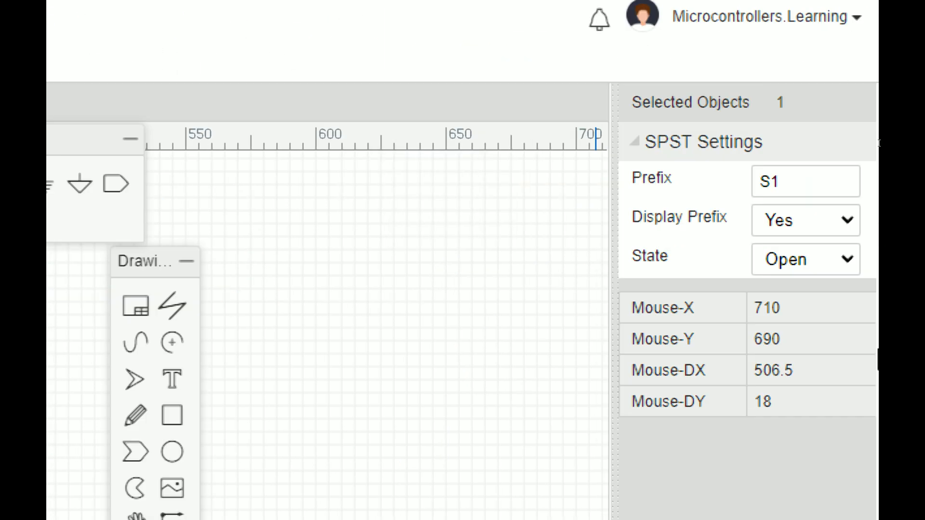
{"action": "left_click", "coordinate": [839, 266]}
{"action": "left_click", "coordinate": [798, 309]}
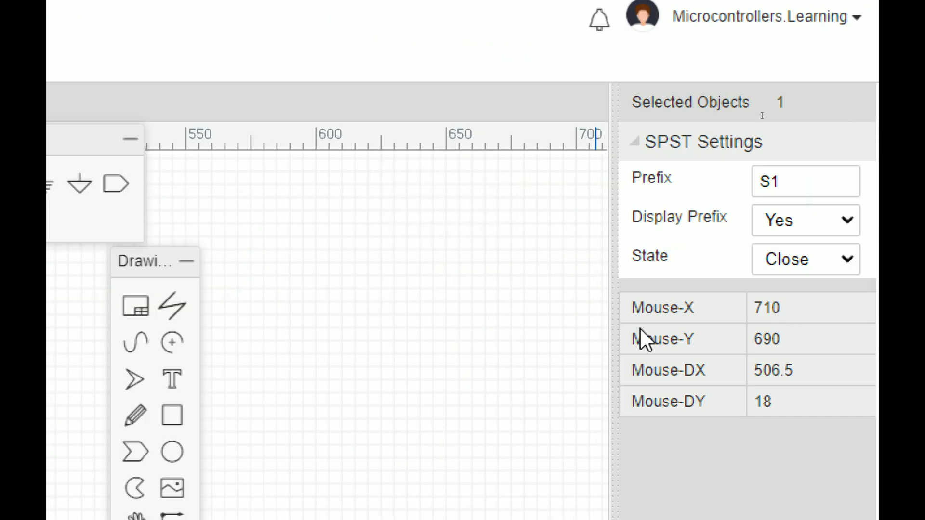
{"action": "left_click", "coordinate": [456, 305]}
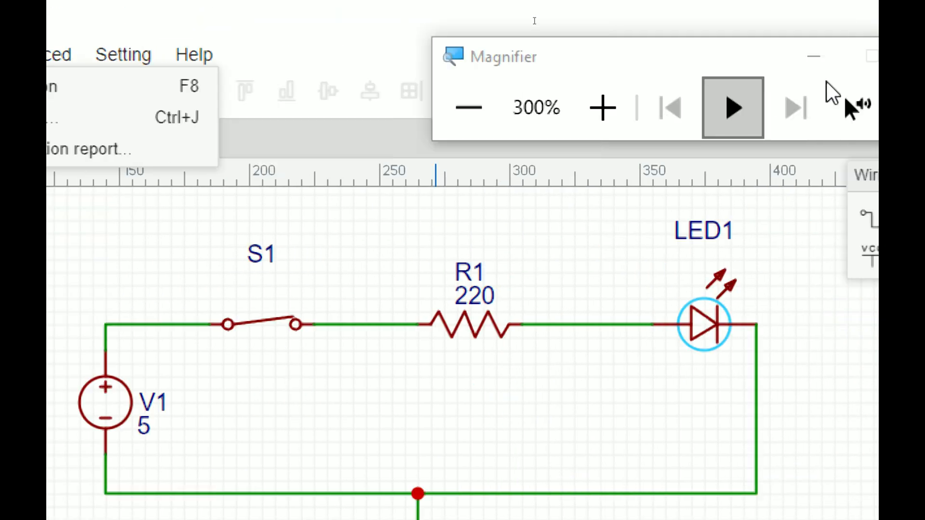
{"action": "left_click_drag", "start_coordinate": [648, 57], "coordinate": [387, 159]}
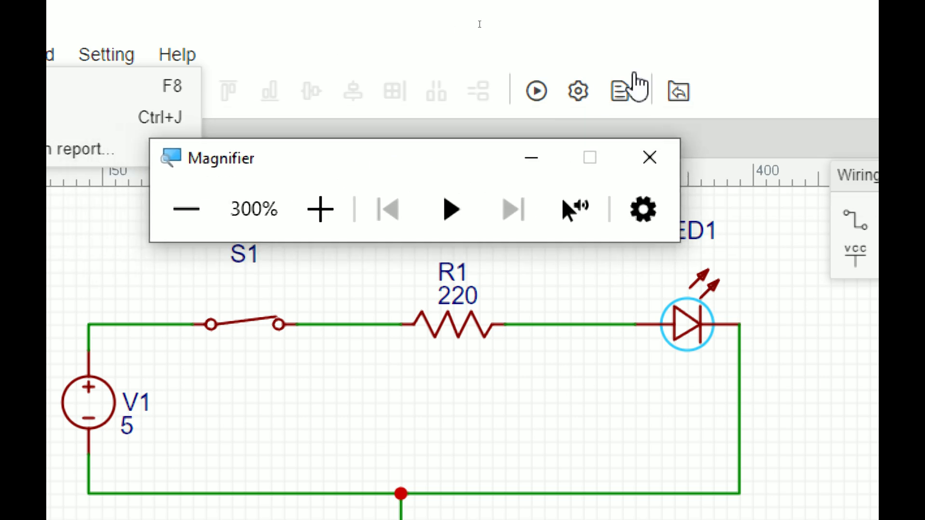
{"action": "left_click", "coordinate": [524, 79]}
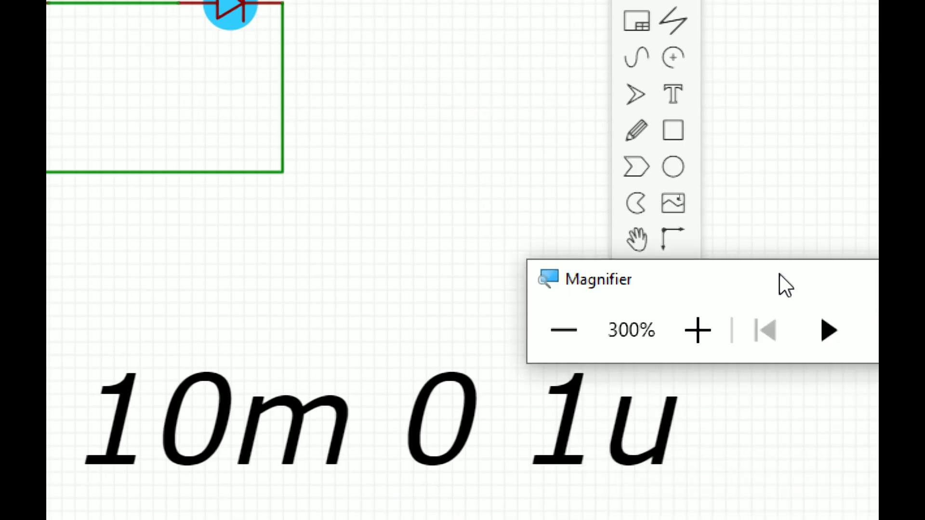
{"action": "left_click", "coordinate": [358, 272]}
{"action": "right_click", "coordinate": [307, 164]}
Simulate with switch S1 set to Open, then set S1 back to Close
{"action": "left_click", "coordinate": [408, 181]}
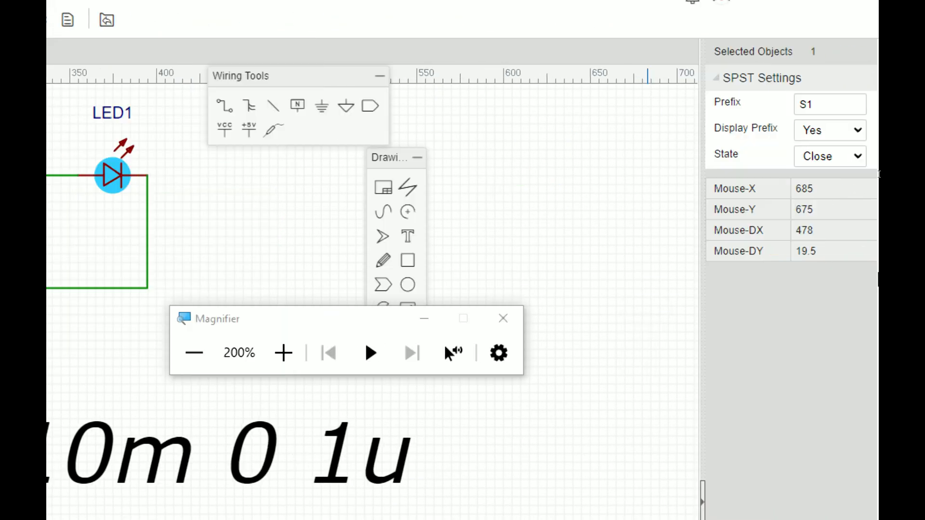
{"action": "left_click", "coordinate": [854, 153]}
{"action": "left_click", "coordinate": [831, 175]}
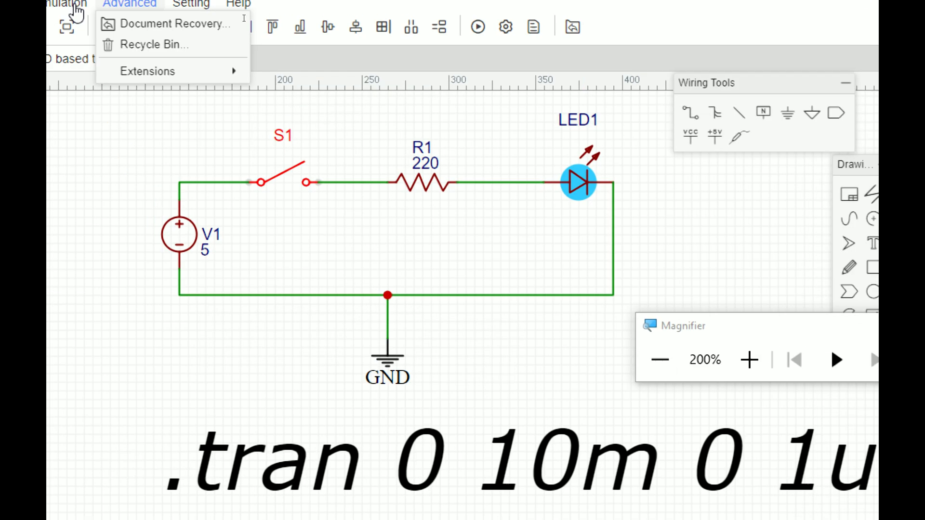
{"action": "left_click", "coordinate": [501, 36]}
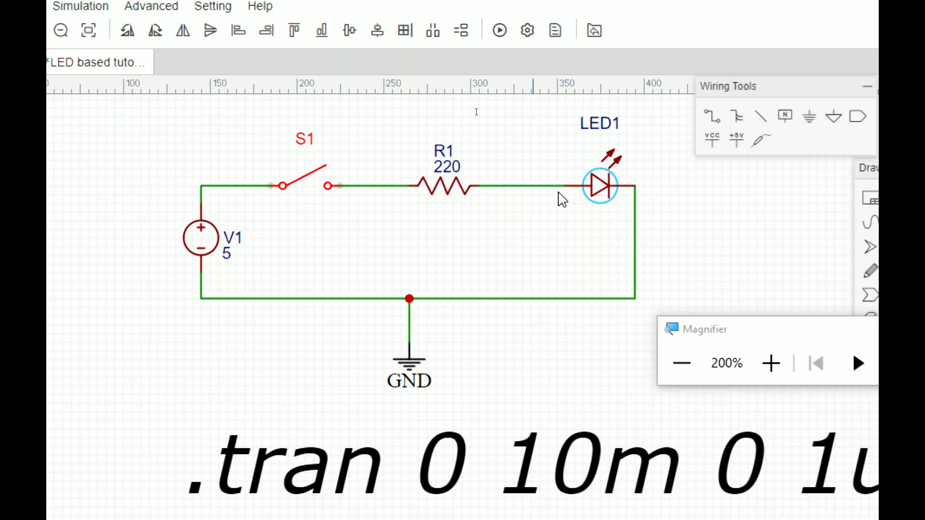
{"action": "left_click", "coordinate": [826, 170]}
{"action": "left_click", "coordinate": [816, 196]}
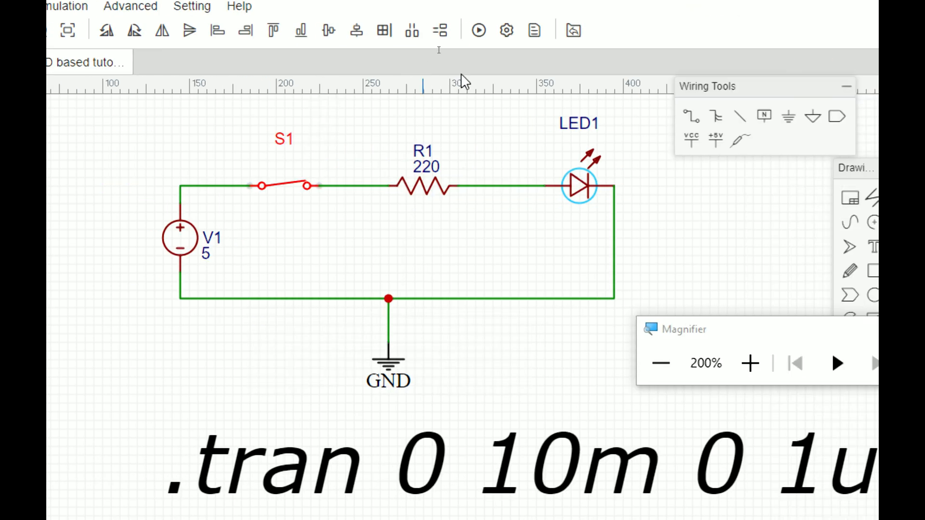
Rerun the simulation with S1 closed and check that LED1 lights up
{"action": "left_click", "coordinate": [478, 32]}
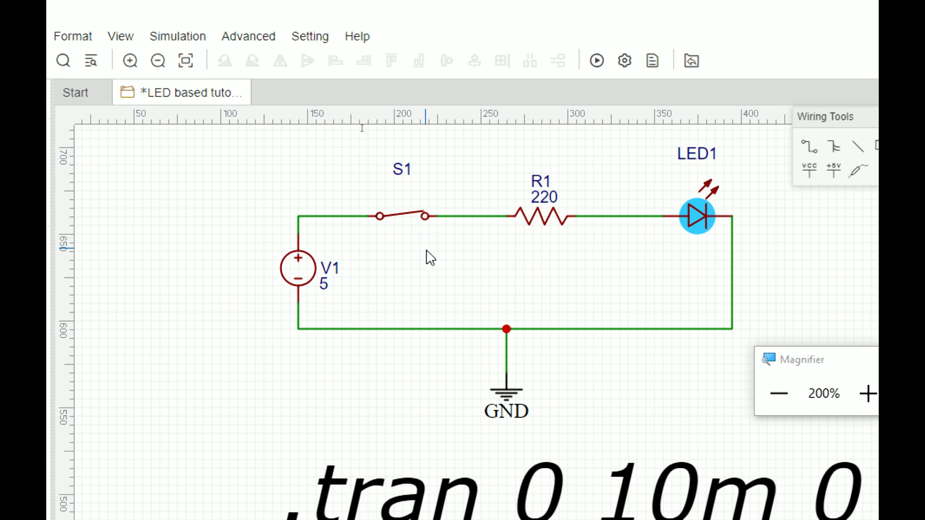
{"action": "scroll", "coordinate": [432, 264], "scroll_direction": "down", "scroll_amount": 3}
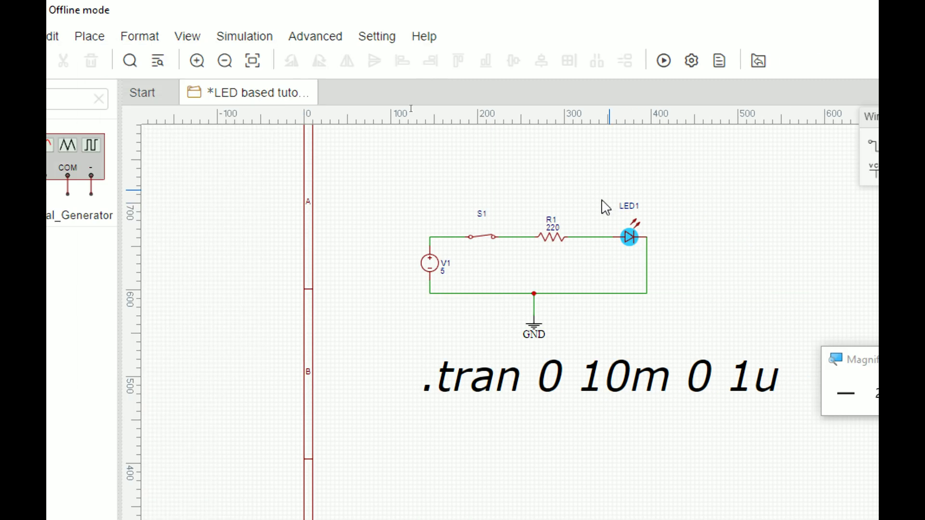
{"action": "scroll", "coordinate": [562, 270], "scroll_direction": "up", "scroll_amount": 3}
Clear the GN library search and place two multimeters, one above the circuit and one to the right
{"action": "left_click", "coordinate": [140, 102]}
{"action": "key", "text": "BackSpace"}
{"action": "key", "text": "BackSpace"}
{"action": "scroll", "coordinate": [204, 281], "scroll_direction": "down", "scroll_amount": 4}
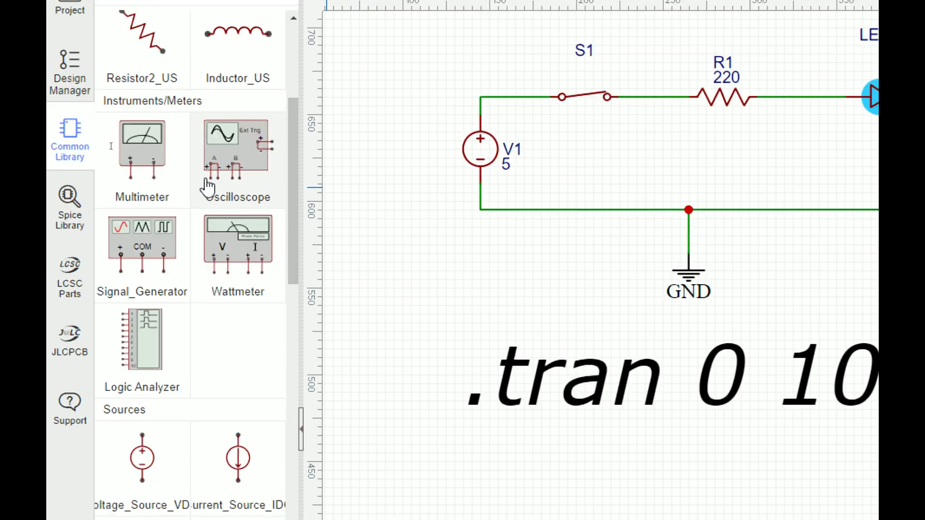
{"action": "left_click", "coordinate": [144, 168]}
{"action": "scroll", "coordinate": [580, 211], "scroll_direction": "down", "scroll_amount": 5}
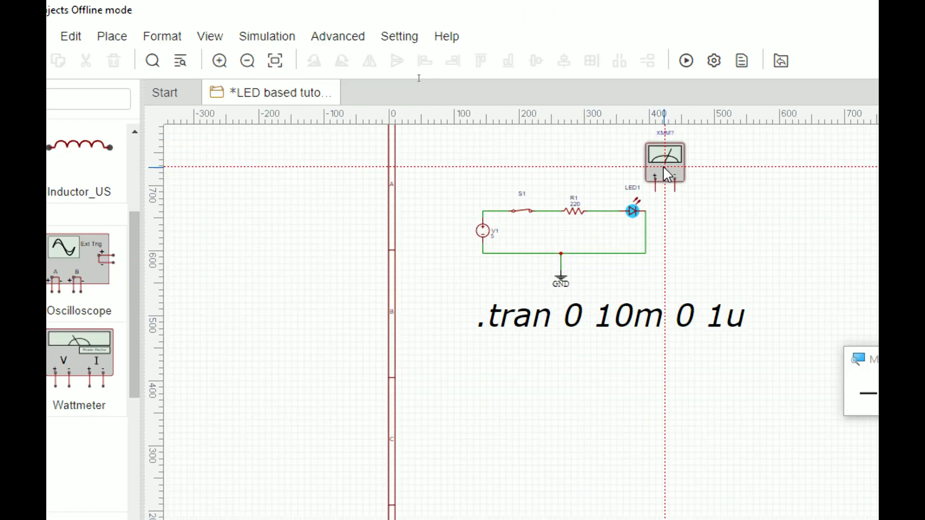
{"action": "scroll", "coordinate": [665, 170], "scroll_direction": "up", "scroll_amount": 3}
{"action": "left_click", "coordinate": [536, 161]}
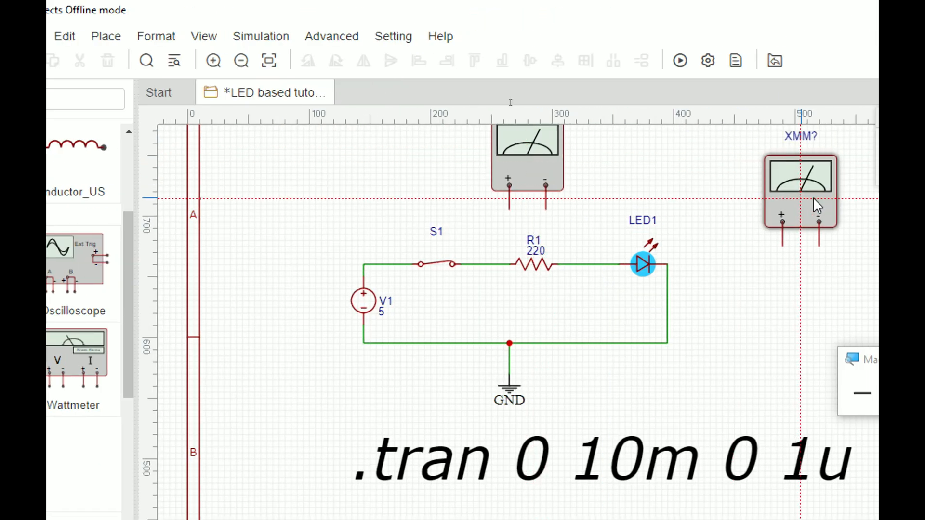
{"action": "left_click", "coordinate": [770, 199]}
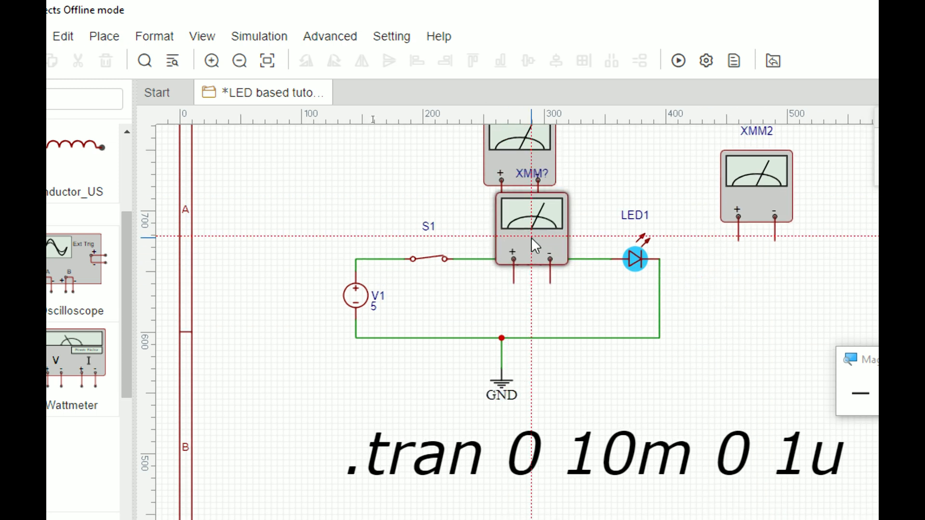
{"action": "scroll", "coordinate": [547, 197], "scroll_direction": "up", "scroll_amount": 2}
{"action": "key", "text": "Escape"}
{"action": "scroll", "coordinate": [564, 206], "scroll_direction": "down", "scroll_amount": 3}
{"action": "scroll", "coordinate": [573, 146], "scroll_direction": "up", "scroll_amount": 3}
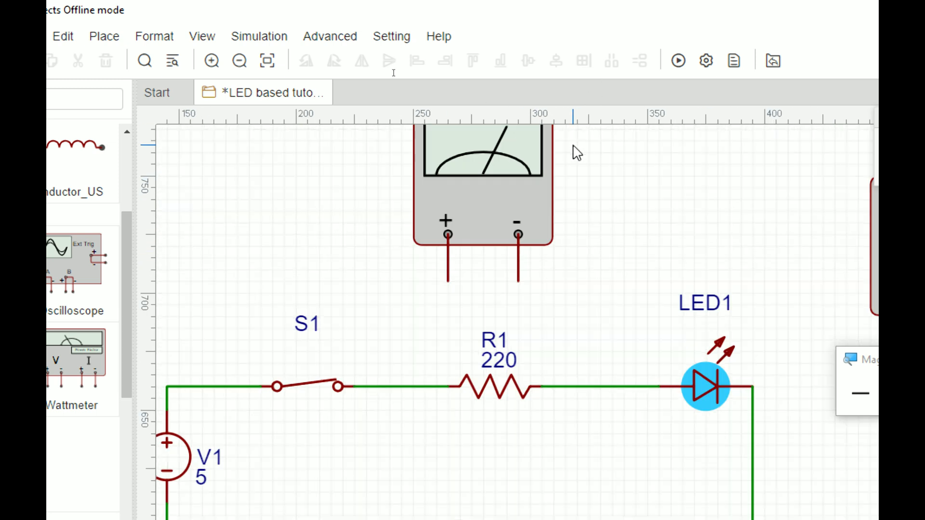
Wire XMM1's leads across resistor R1 and XMM2's leads across LED1
{"action": "left_click_drag", "start_coordinate": [441, 282], "coordinate": [401, 387]}
{"action": "mouse_move", "coordinate": [520, 281]}
{"action": "left_mouse_down"}
{"action": "mouse_move", "coordinate": [578, 340]}
{"action": "mouse_move", "coordinate": [570, 396]}
{"action": "mouse_move", "coordinate": [552, 368]}
{"action": "mouse_move", "coordinate": [873, 333]}
{"action": "left_mouse_up"}
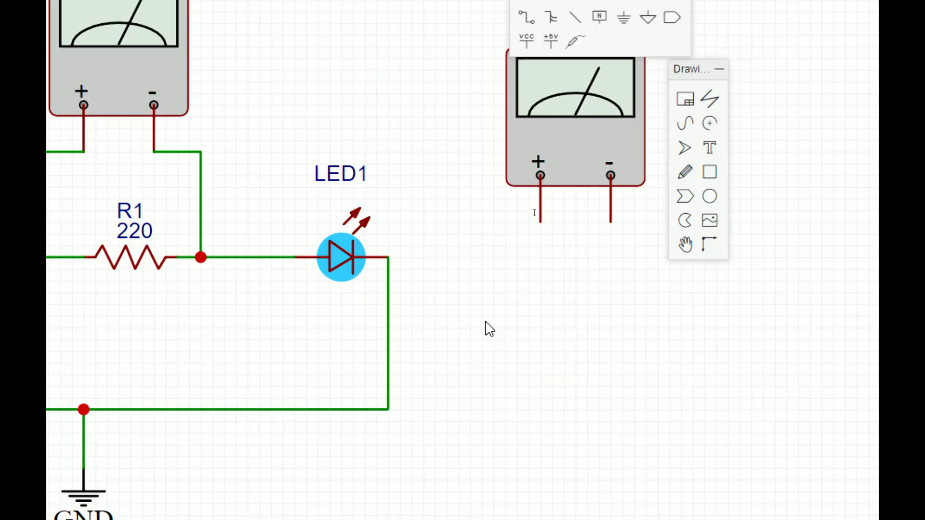
{"action": "left_click", "coordinate": [541, 222]}
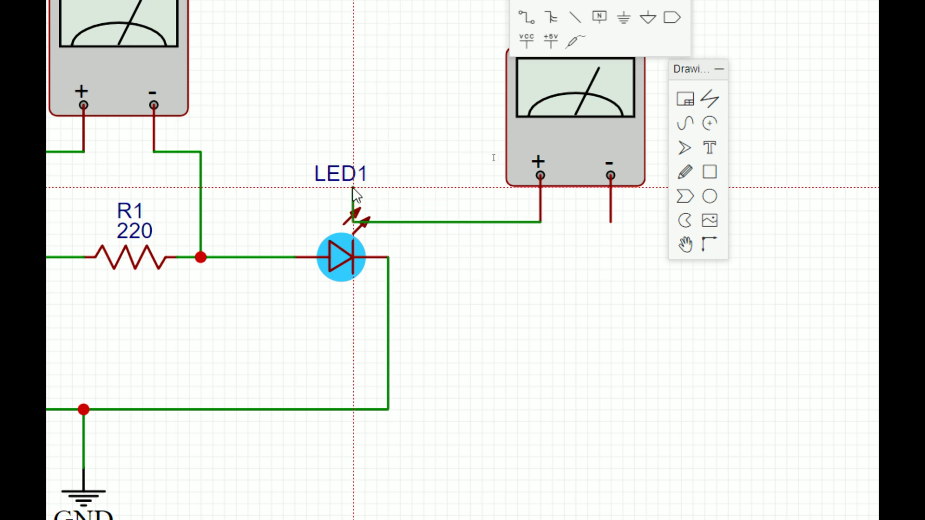
{"action": "left_click", "coordinate": [436, 140]}
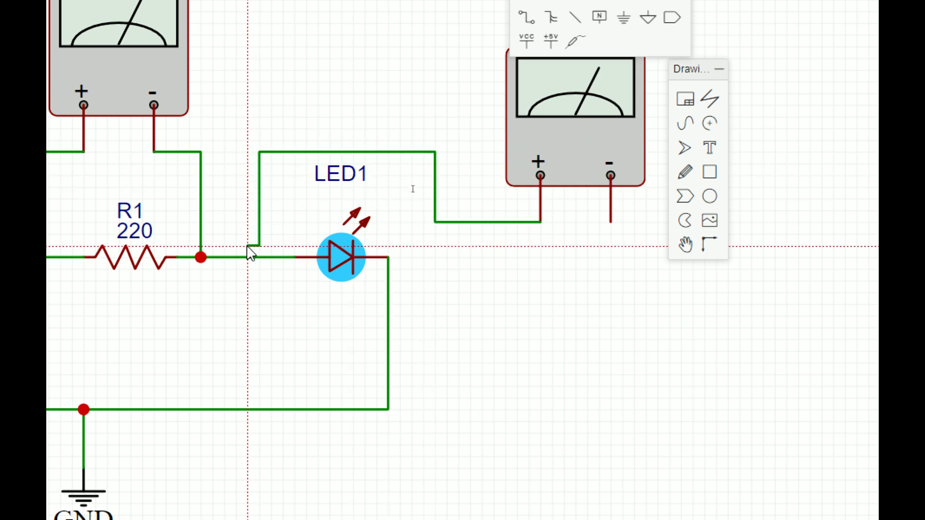
{"action": "left_click", "coordinate": [610, 223]}
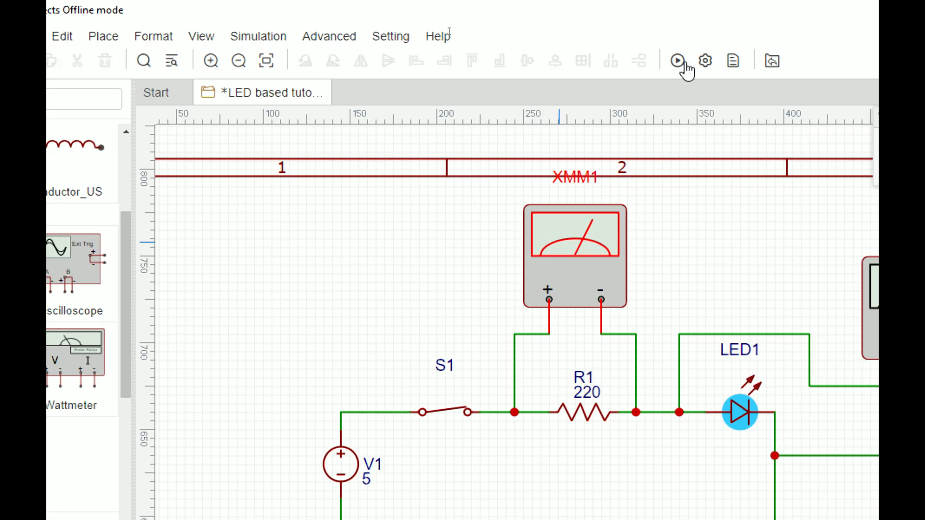
Simulate to read 3.18V across R1 and 1.82V across LED1, then rerun with S1 open
{"action": "left_click", "coordinate": [679, 61]}
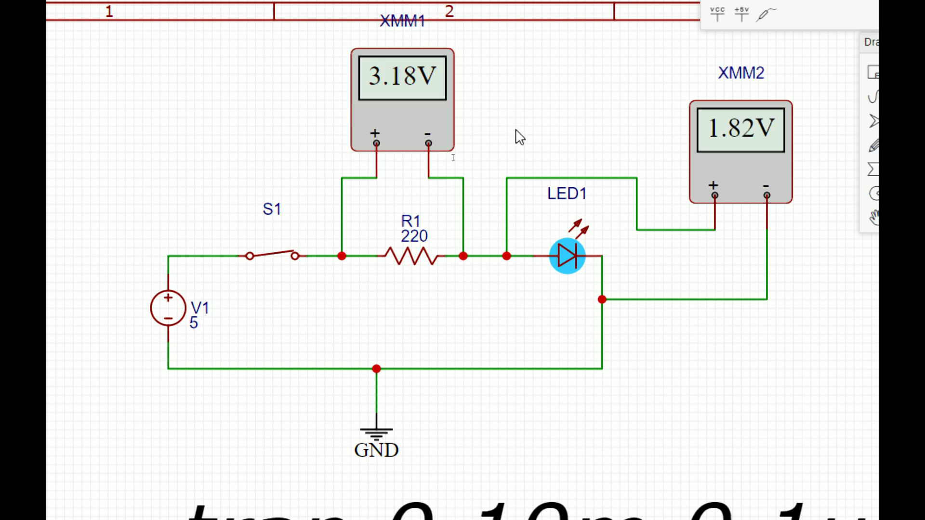
{"action": "left_click", "coordinate": [296, 252]}
{"action": "key", "text": "super+plus"}
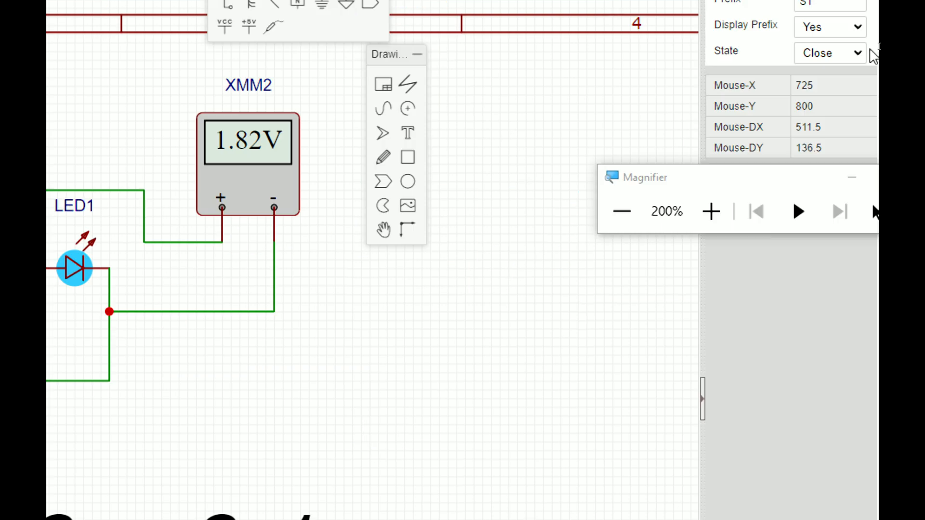
{"action": "left_click", "coordinate": [827, 153]}
{"action": "left_click", "coordinate": [816, 170]}
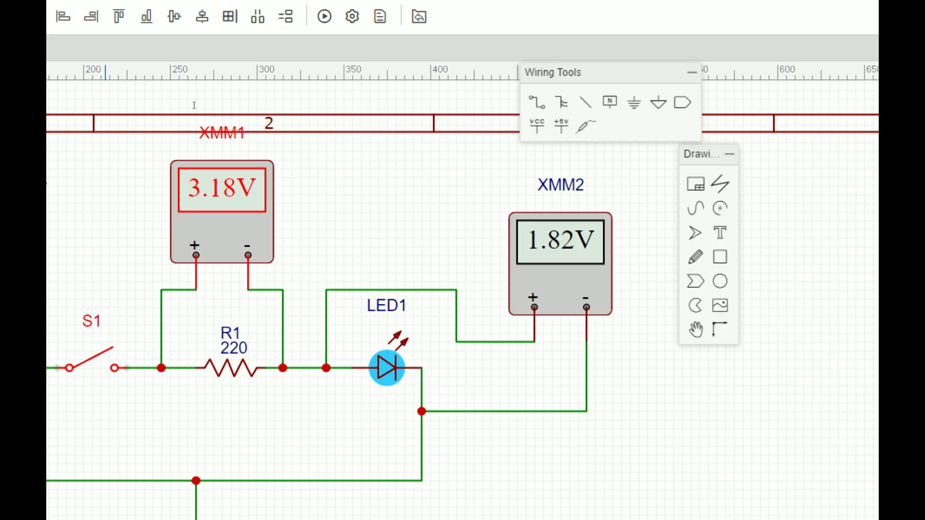
{"action": "left_click", "coordinate": [378, 36]}
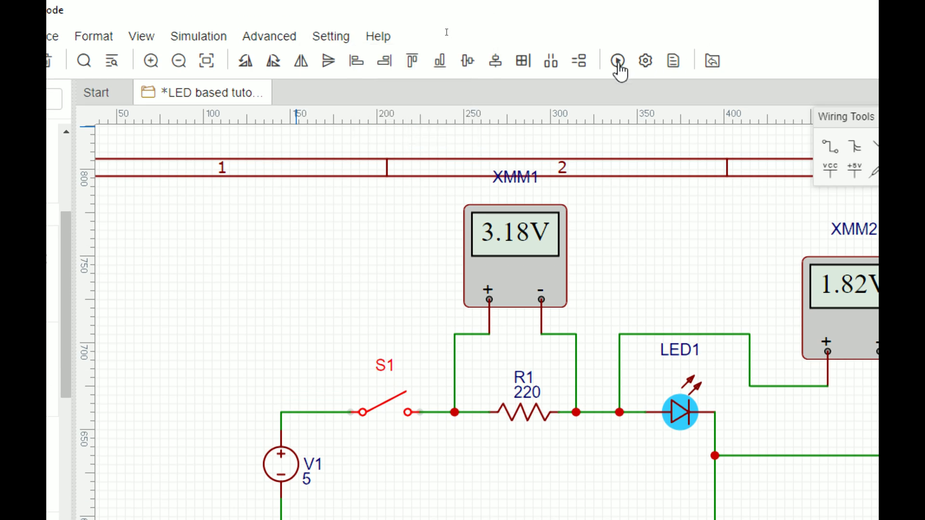
{"action": "left_click", "coordinate": [618, 61]}
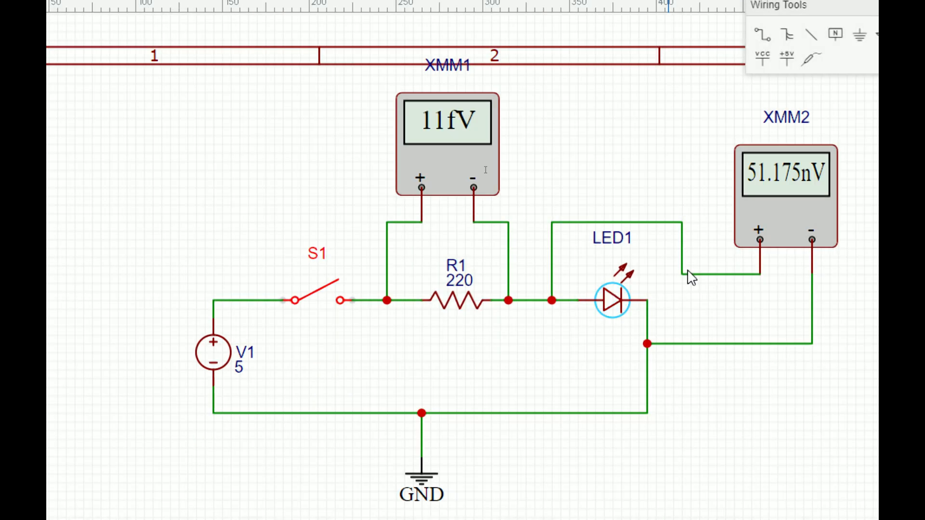